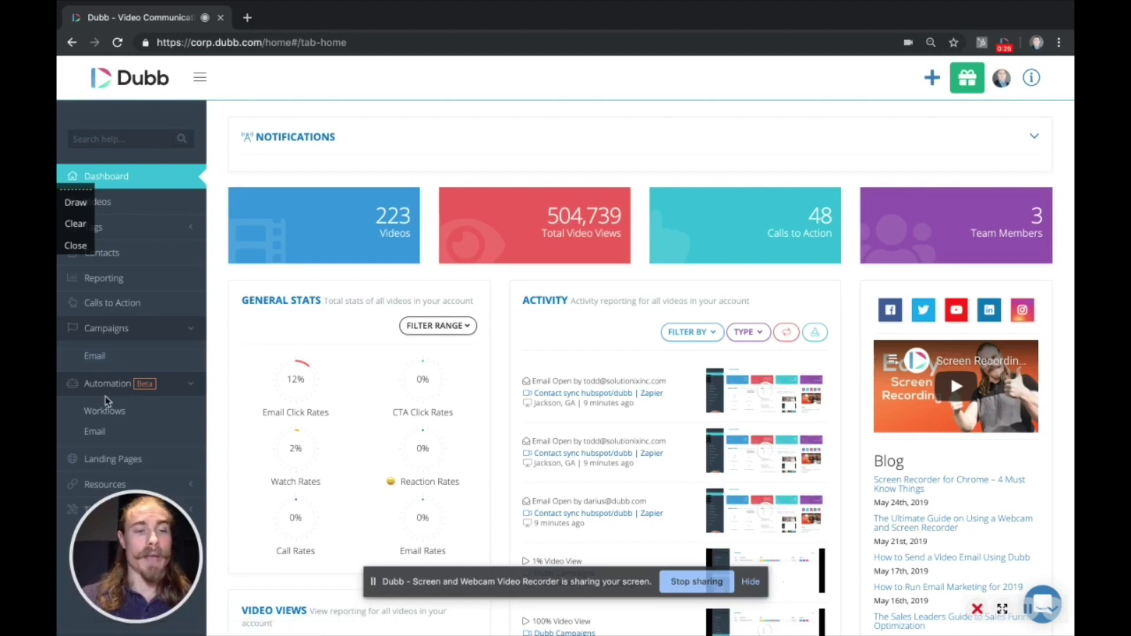
Open the Automation > Email list of automated campaigns, which is still empty.
click(102, 433)
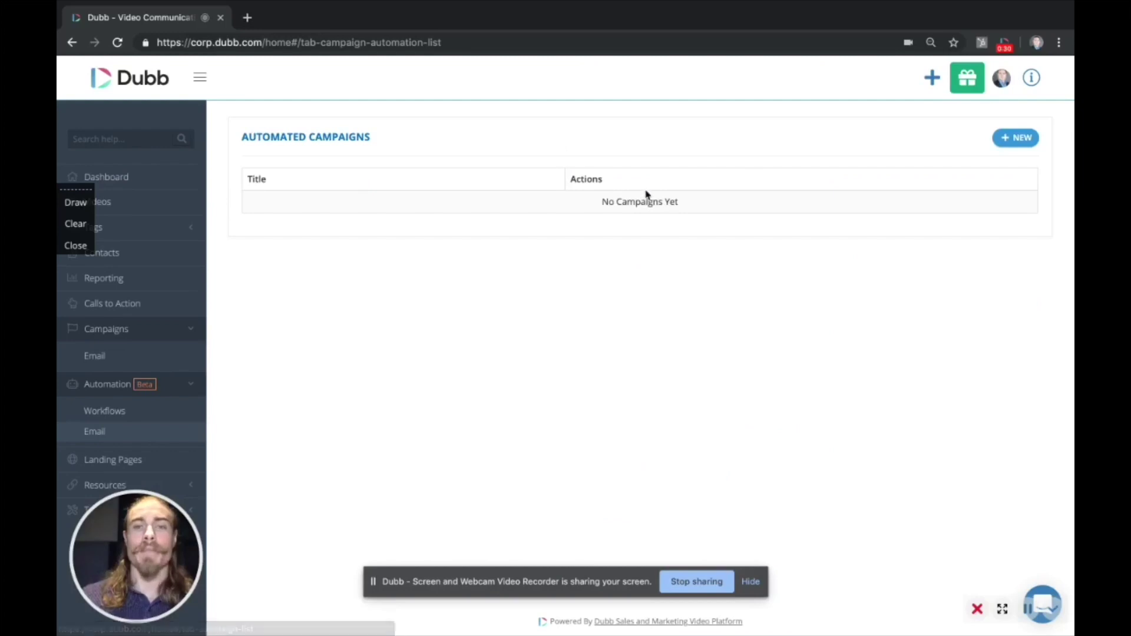
Start a new automated email campaign titled Test2.
click(1022, 143)
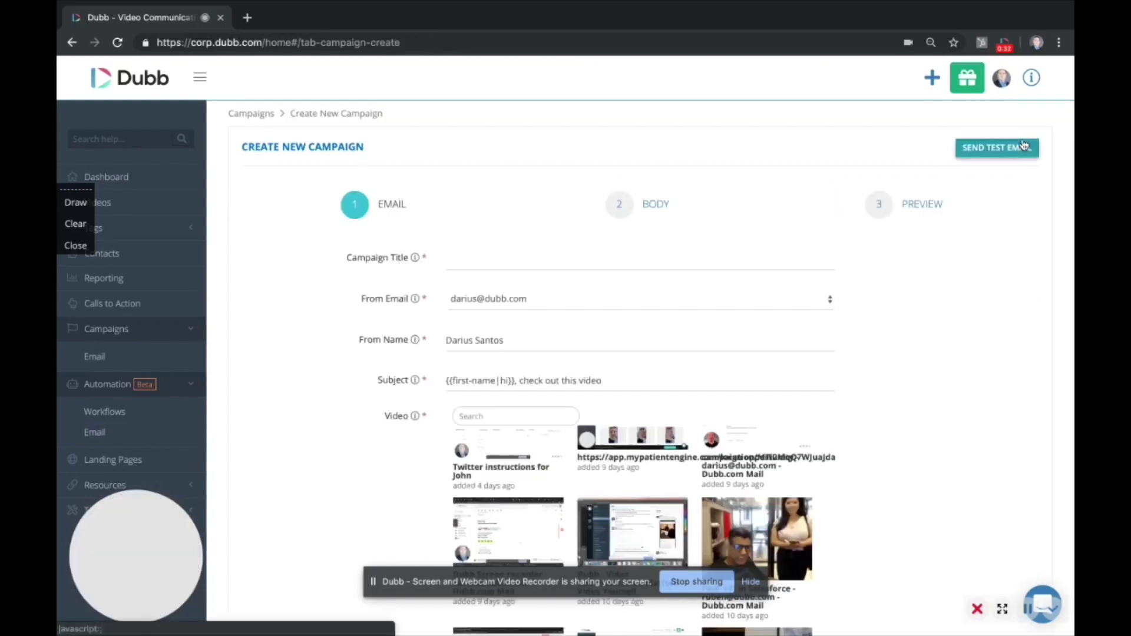
click(469, 264)
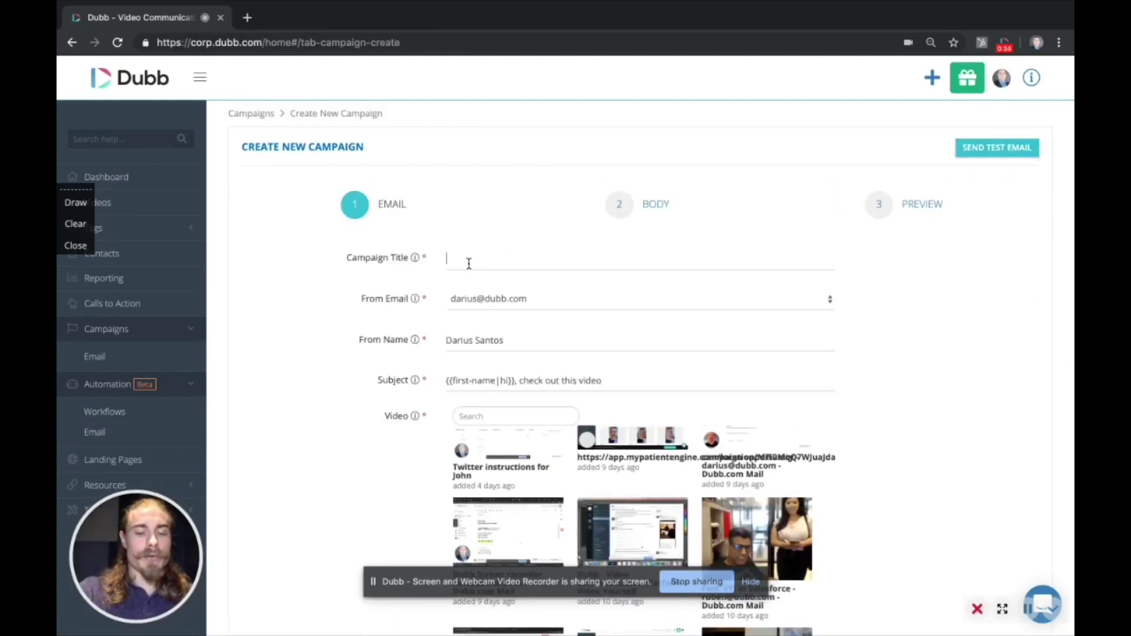
text(Test2)
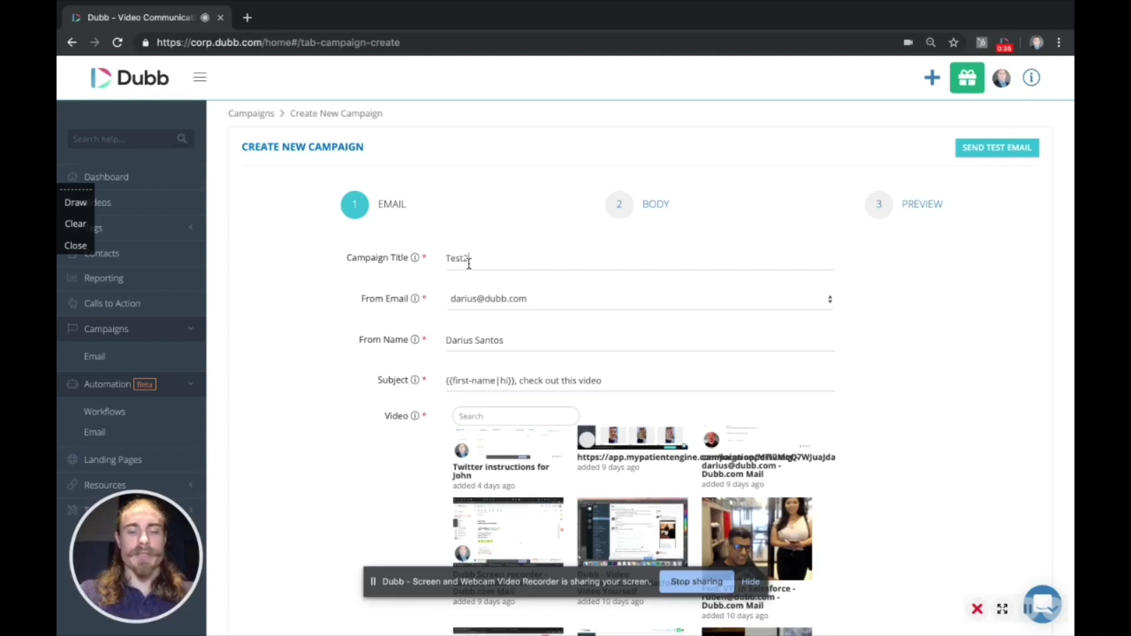
Keep the default sender, subject and video, then save the email settings.
scroll(460, 412, down, 4)
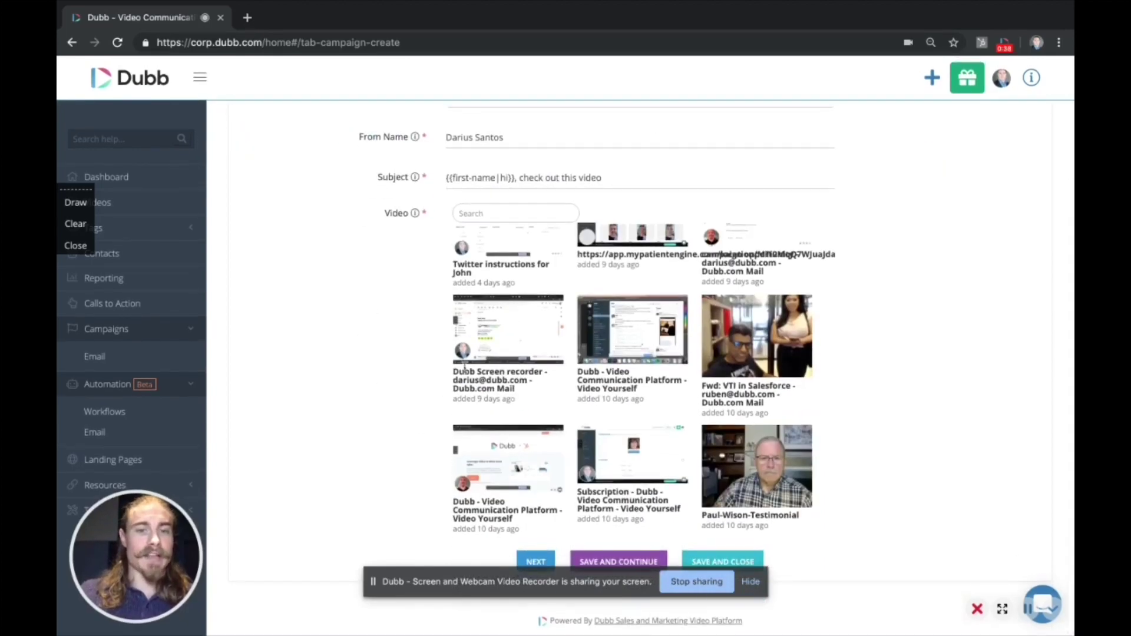
scroll(466, 372, up, 2)
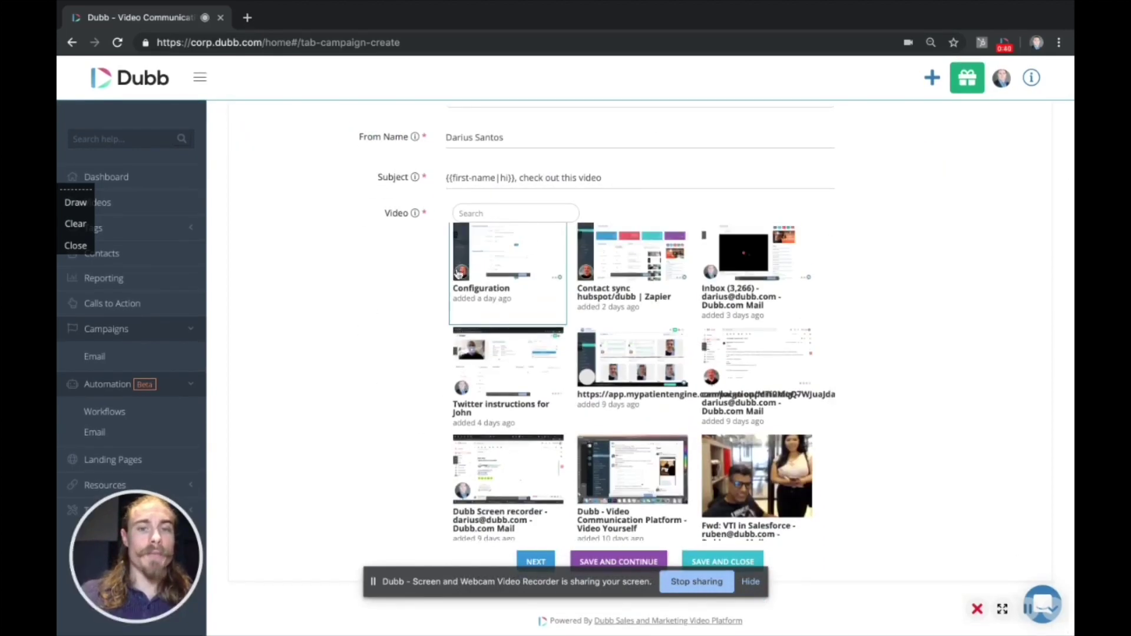
scroll(459, 273, up, 1)
scroll(456, 282, up, 3)
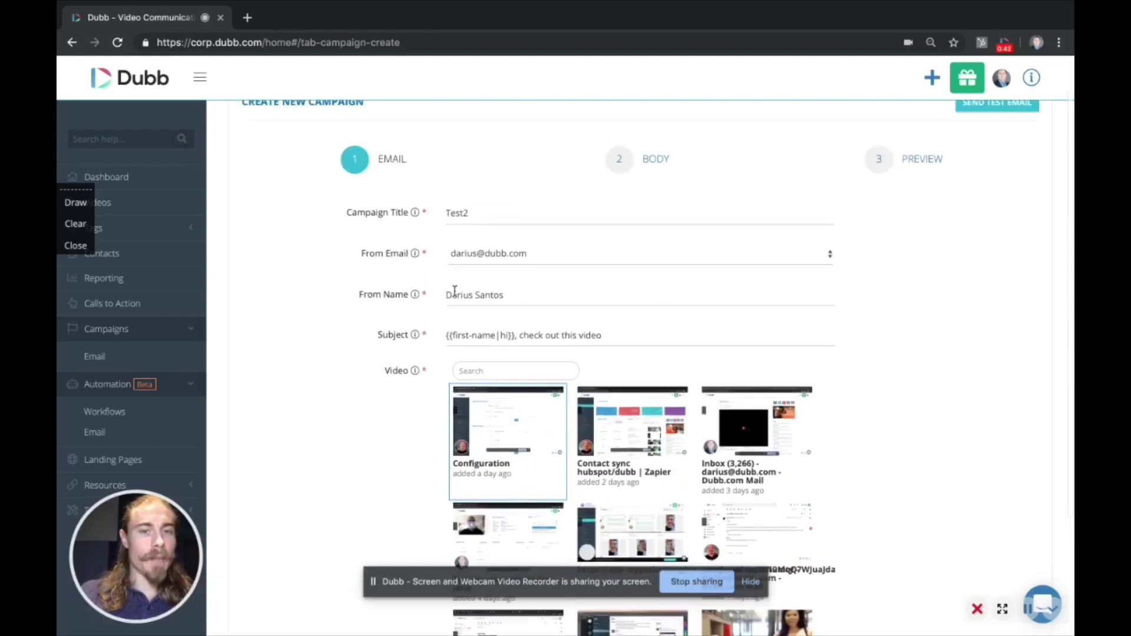
drag(608, 328, 534, 334)
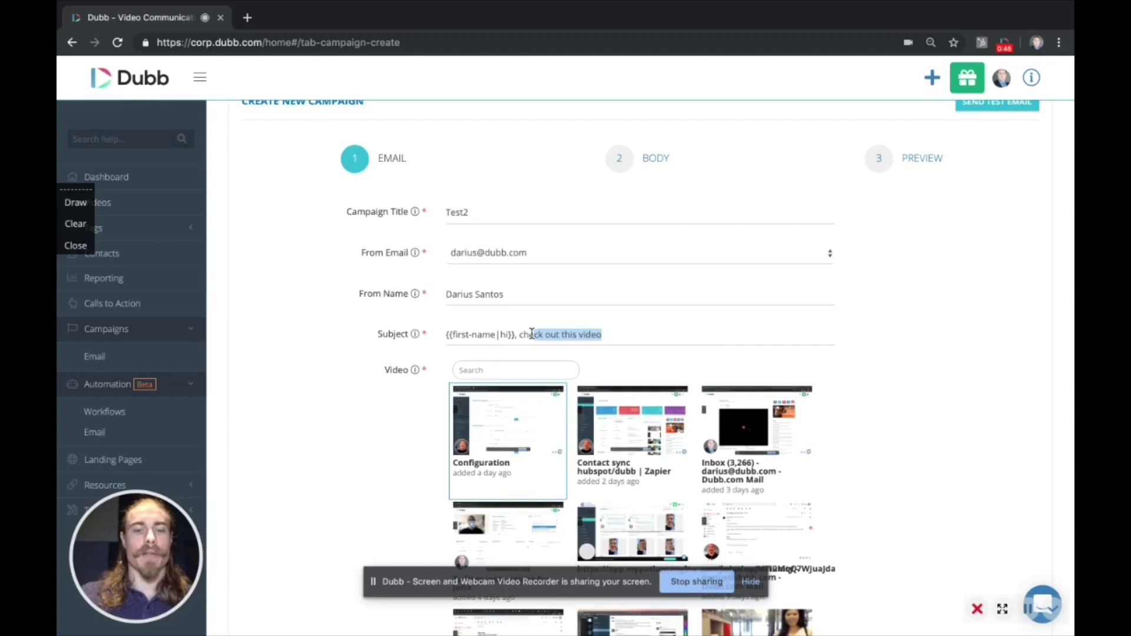
scroll(530, 536, down, 3)
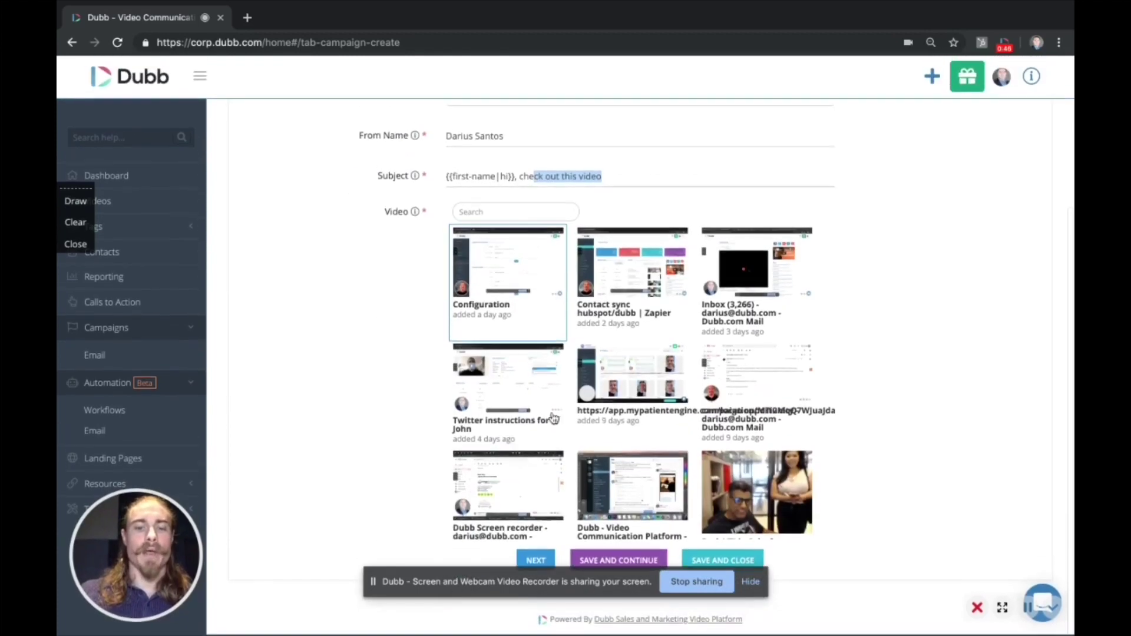
click(612, 565)
Write an Intro line above {{video-placeholder}} and an Email signature line below it.
click(752, 582)
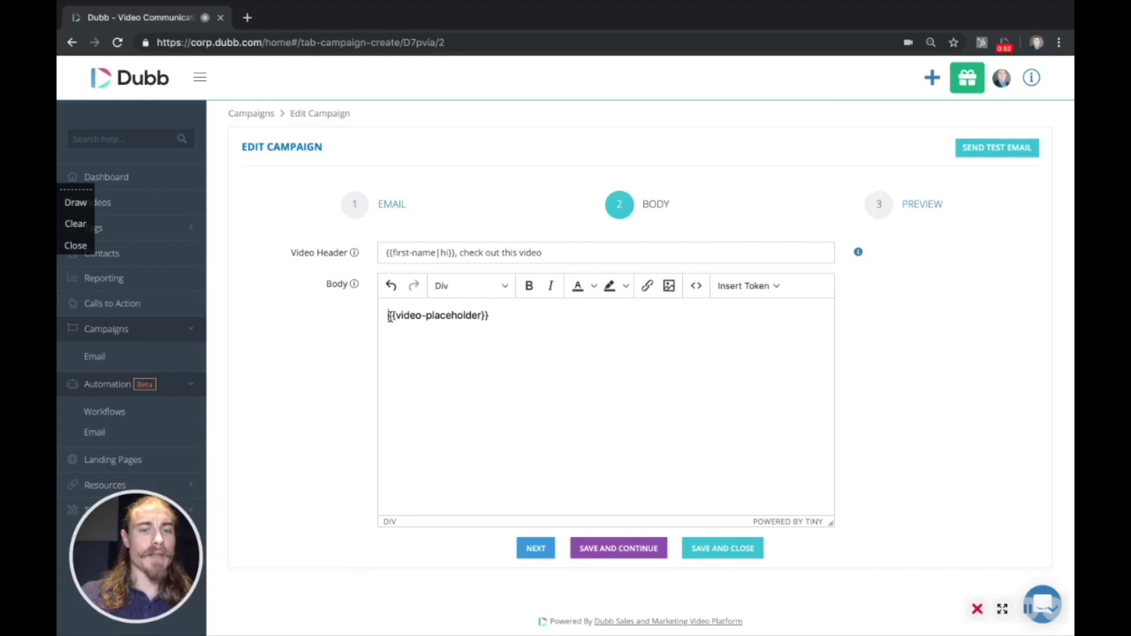
key(Return)
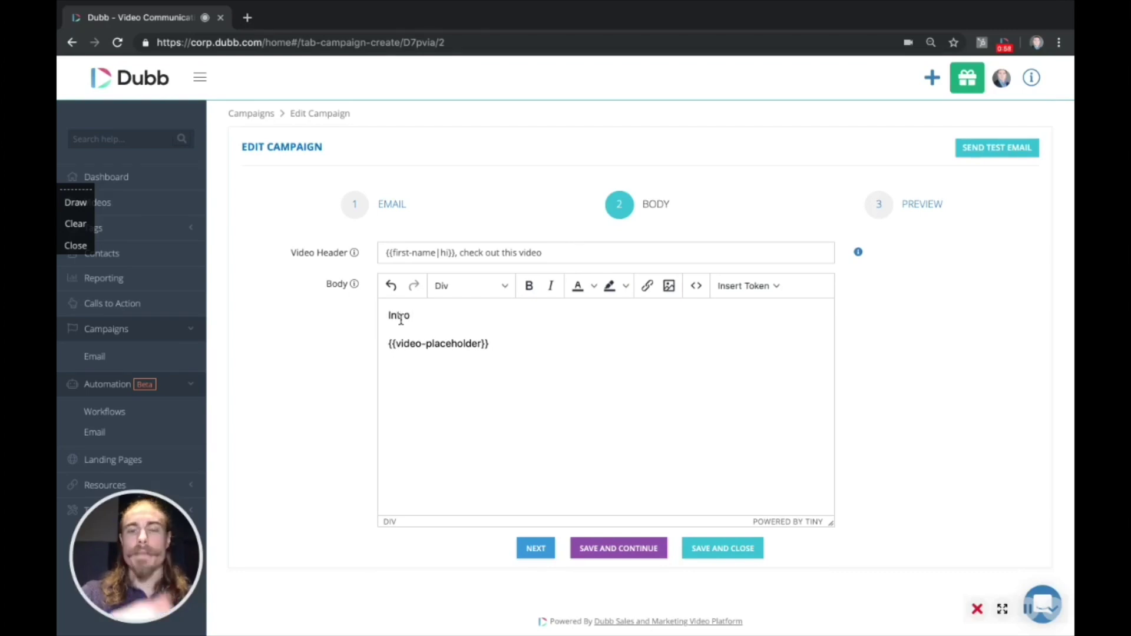
drag(503, 343, 385, 348)
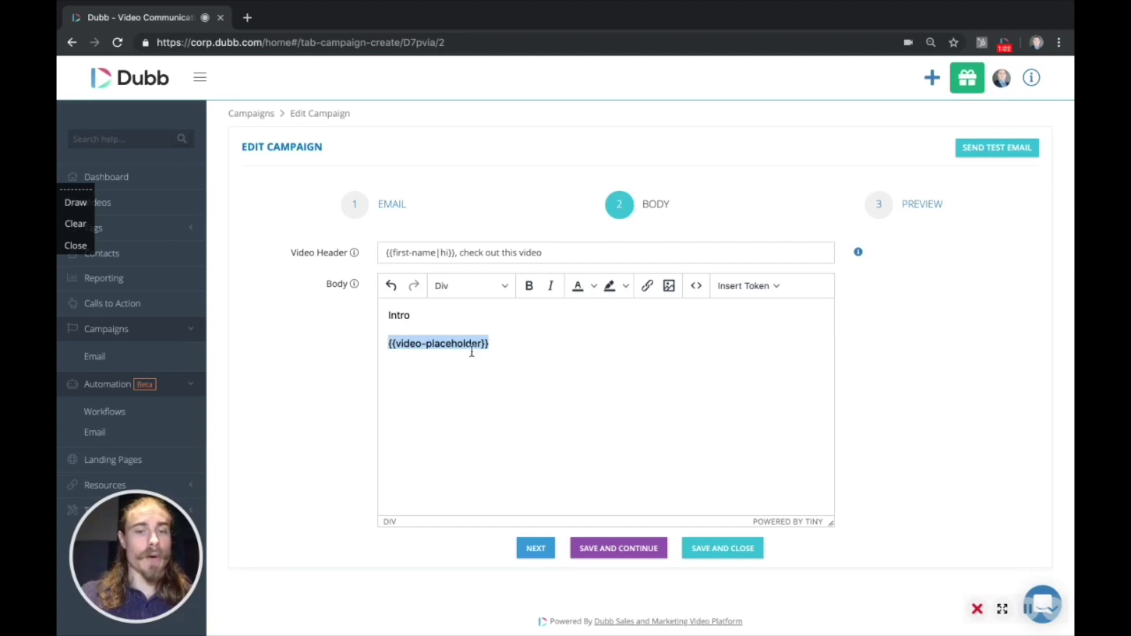
click(512, 345)
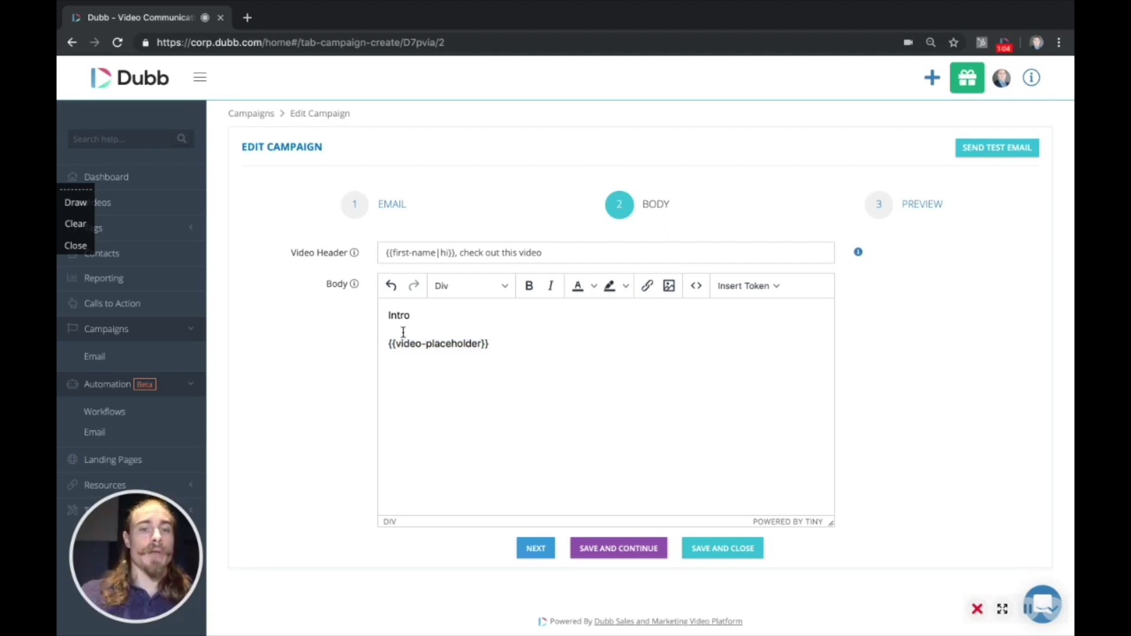
click(772, 286)
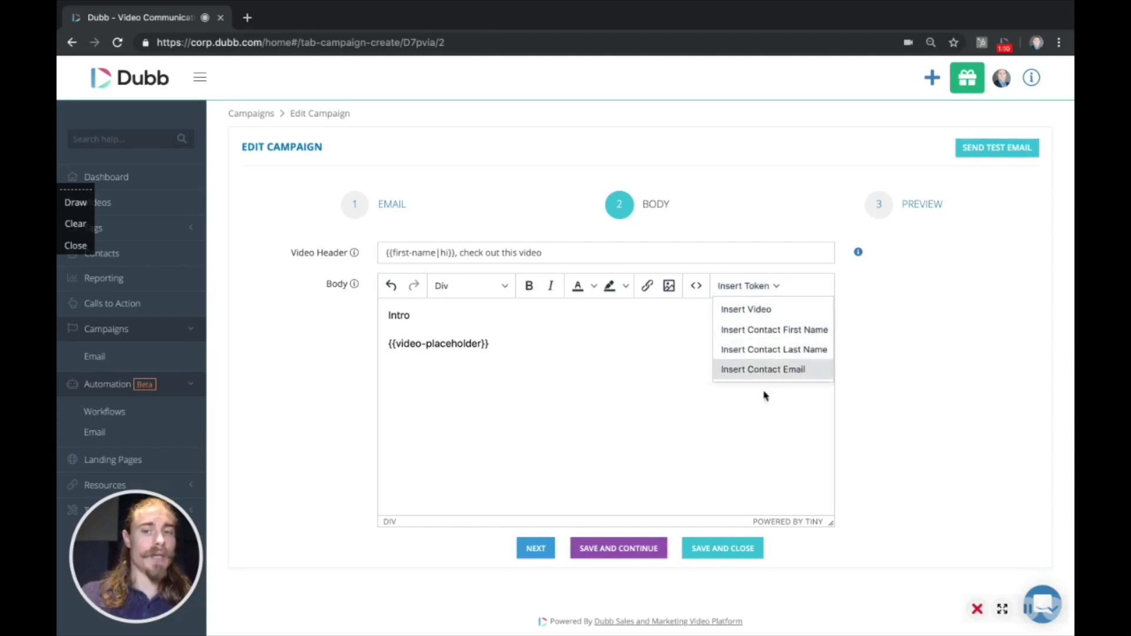
click(686, 316)
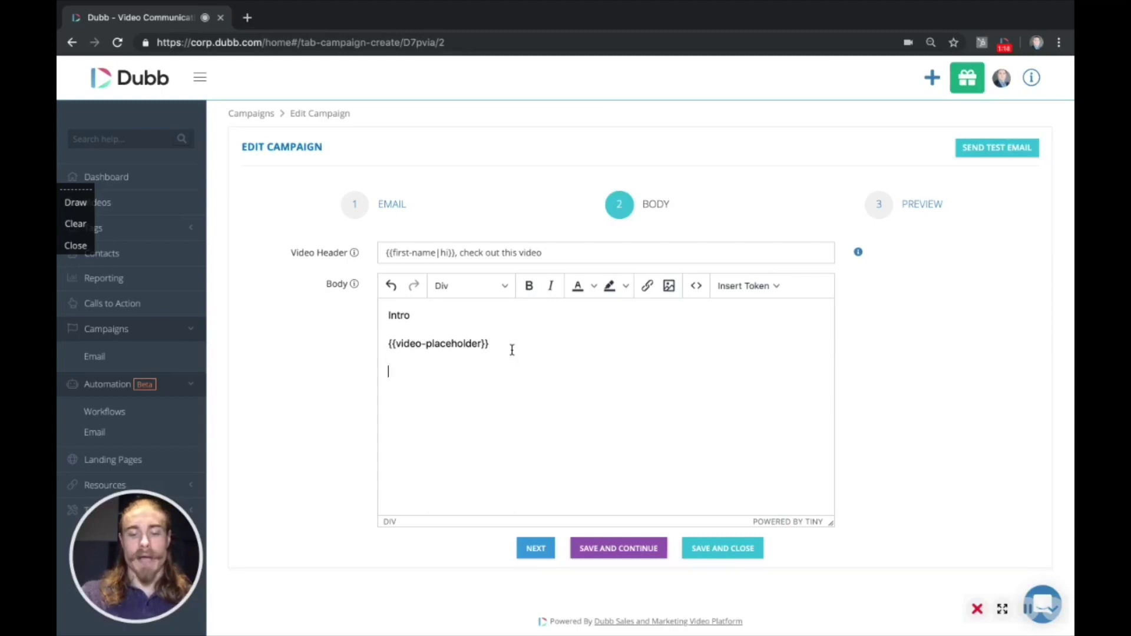
text(EM)
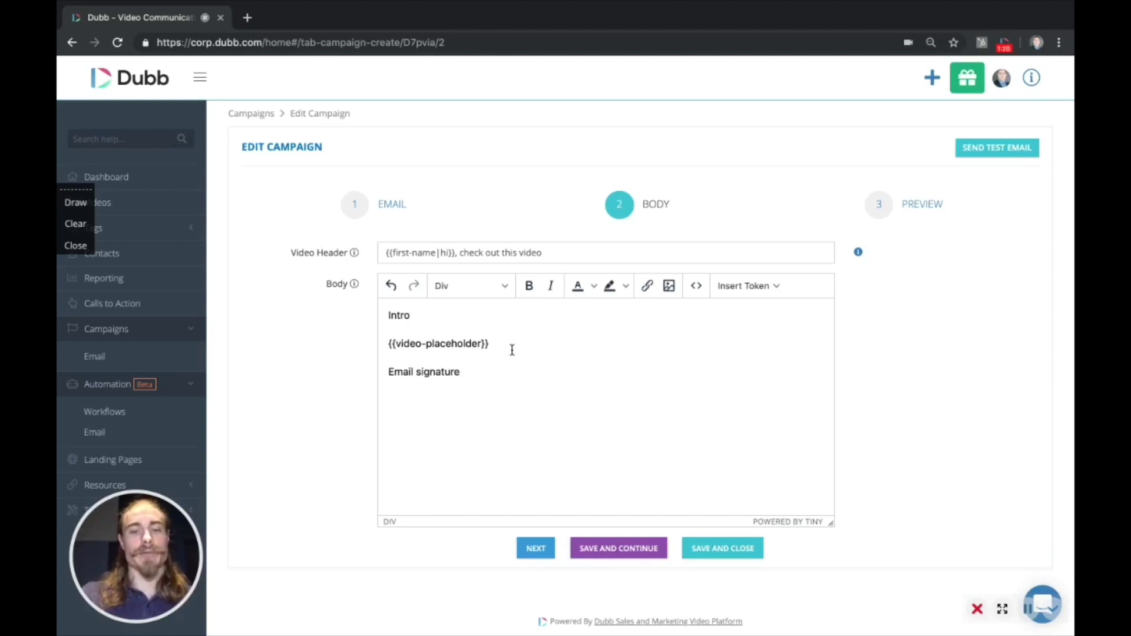
Preview the Intro, video and Email signature body, then save and close Test2.
click(582, 547)
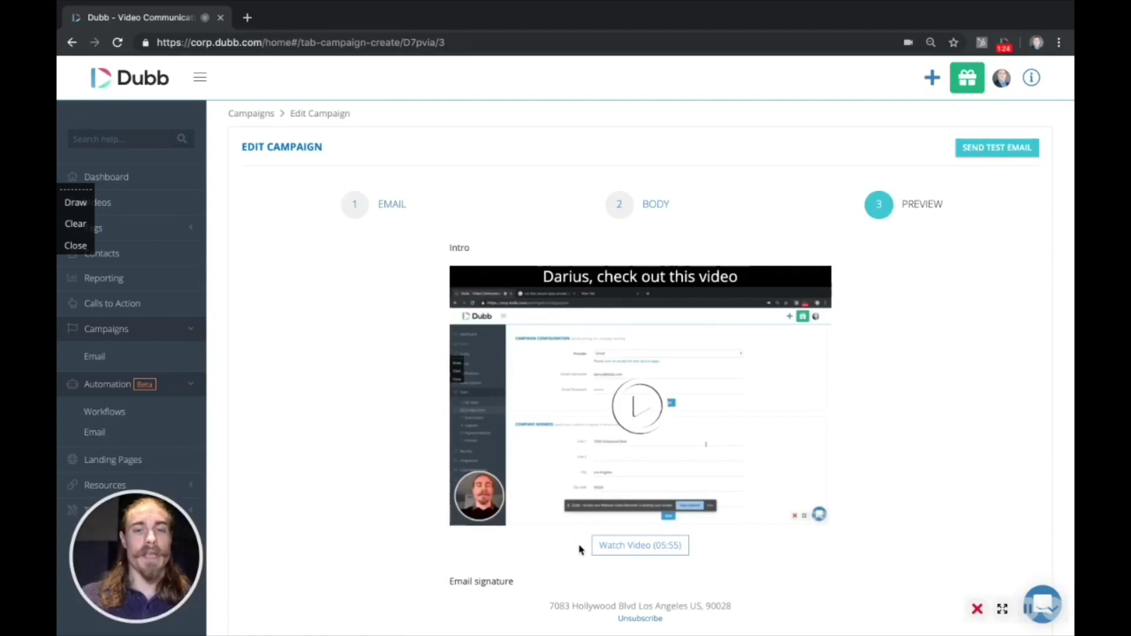
scroll(493, 231, down, 2)
scroll(494, 232, up, 2)
double_click(462, 248)
scroll(609, 353, down, 1)
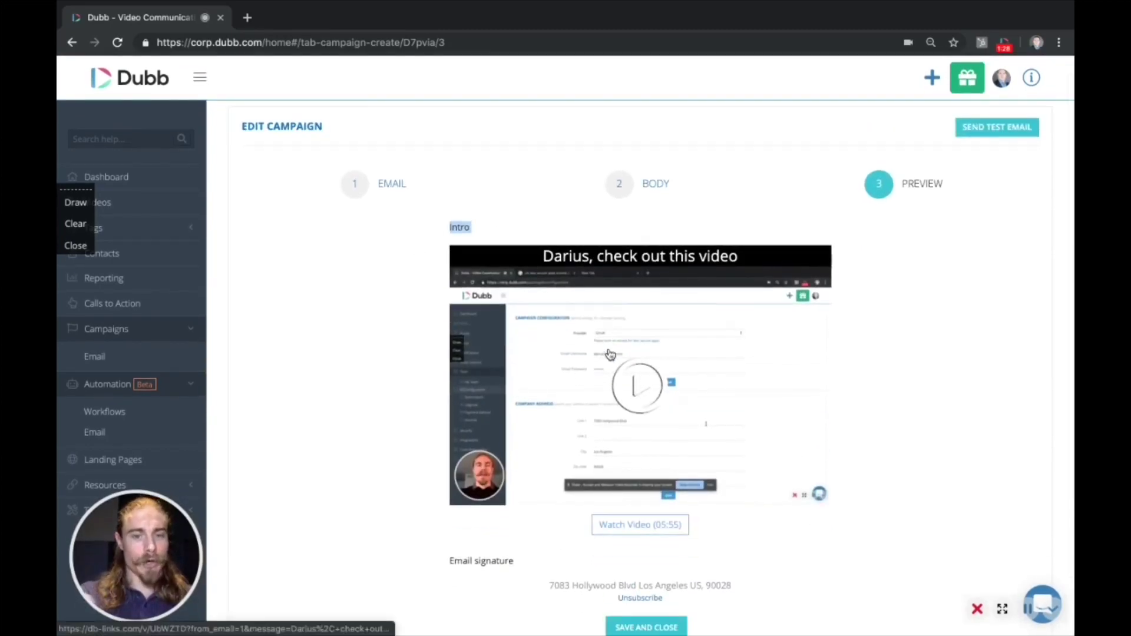
drag(530, 563, 436, 563)
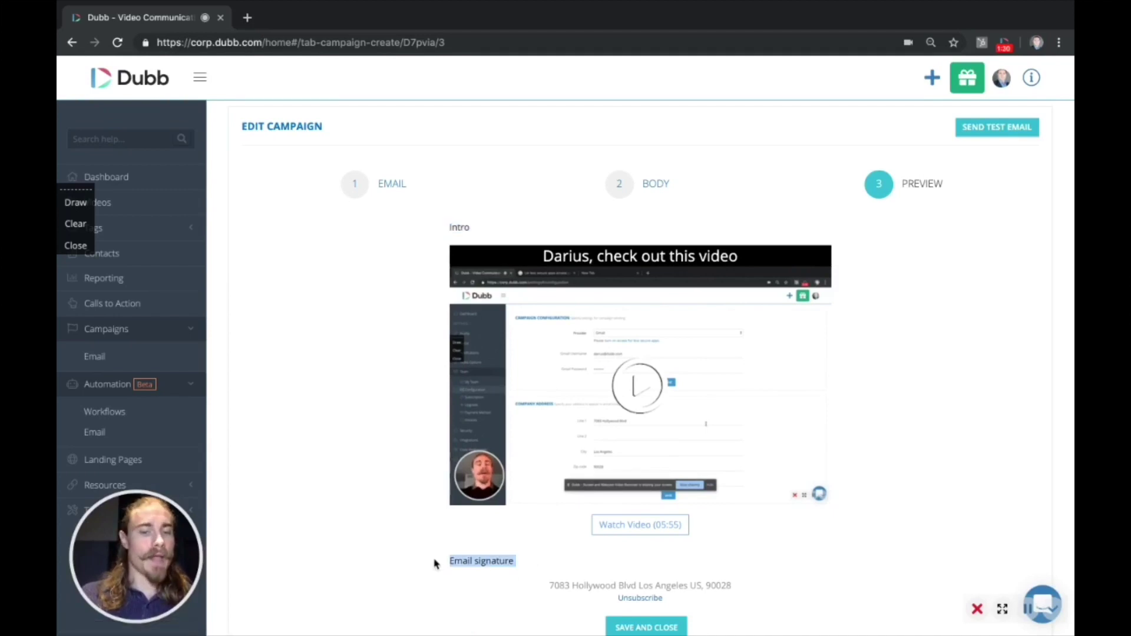
scroll(656, 561, down, 1)
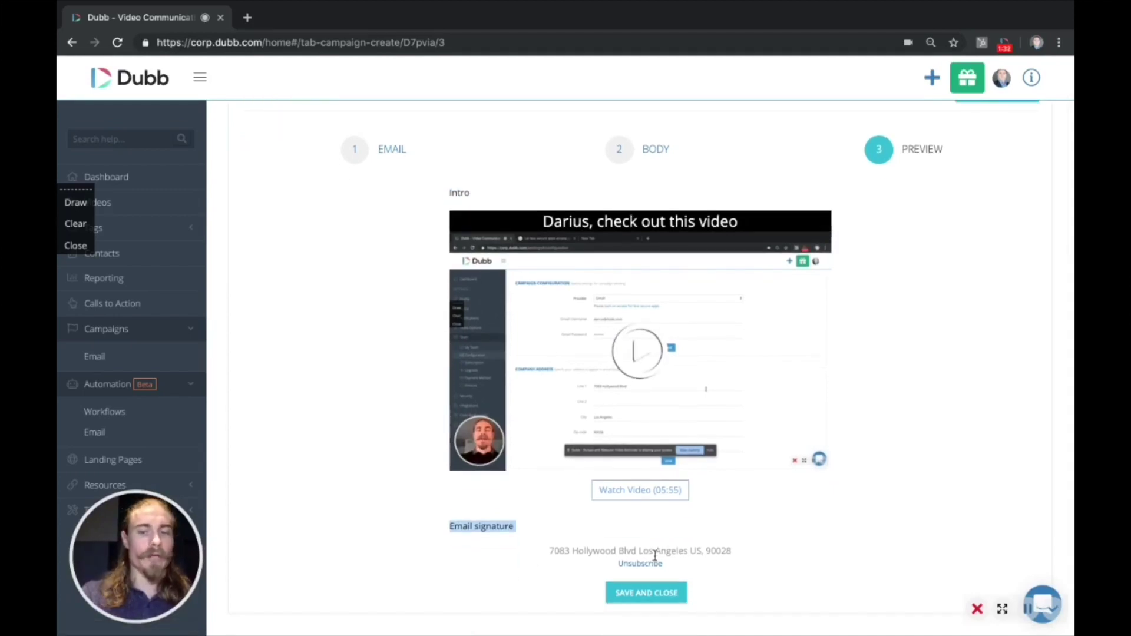
click(650, 595)
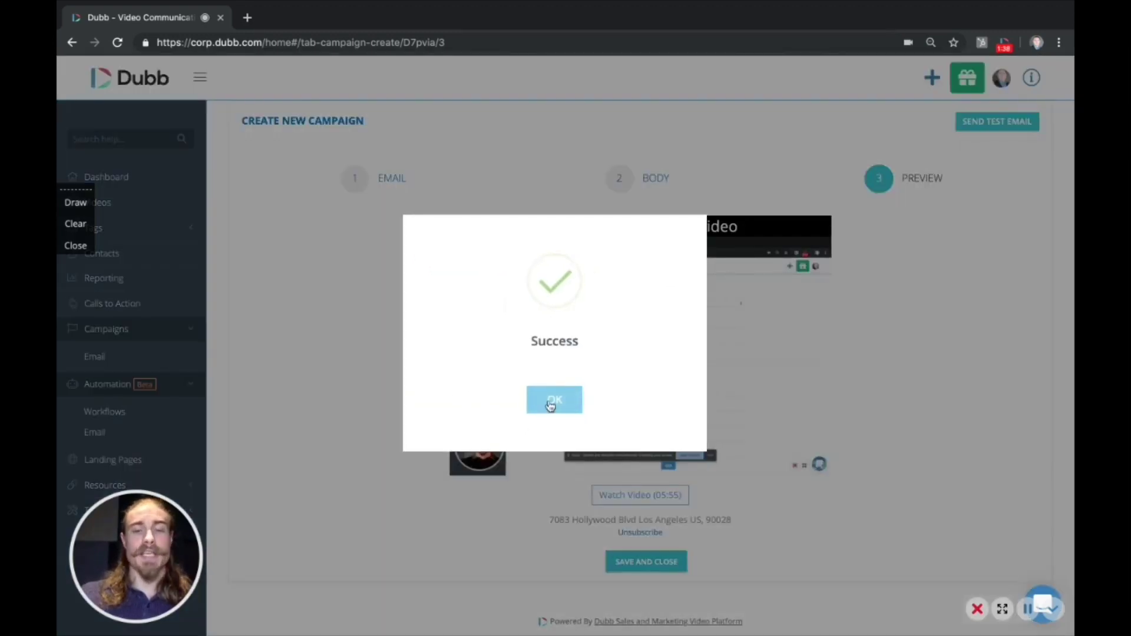
click(550, 404)
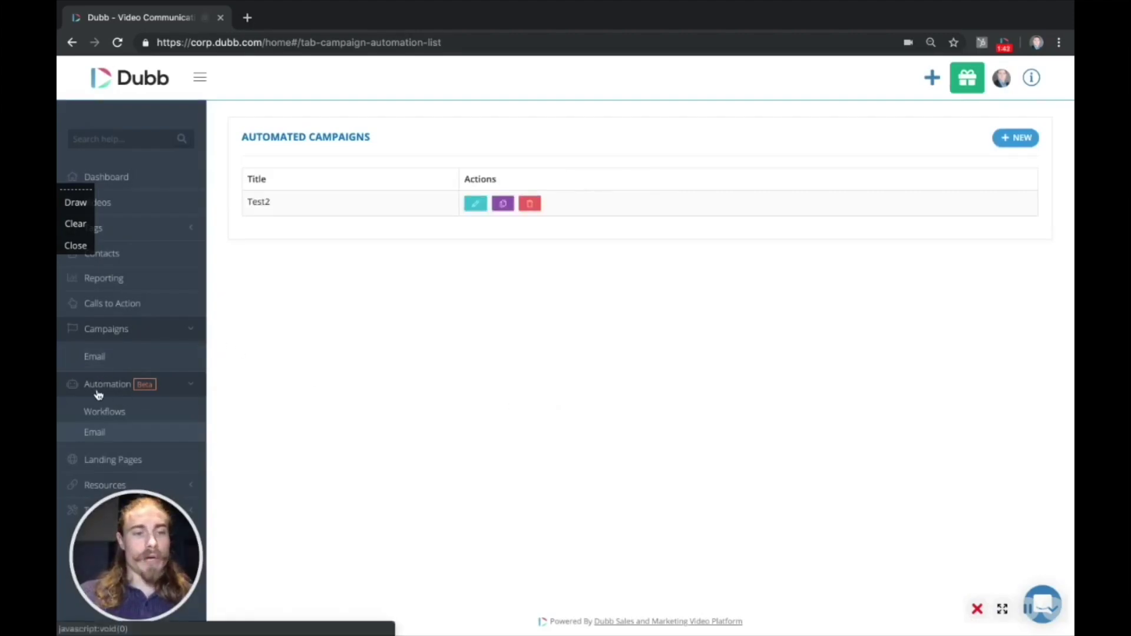
Create a new workflow and rename it from TEst2 to Test3.
click(111, 411)
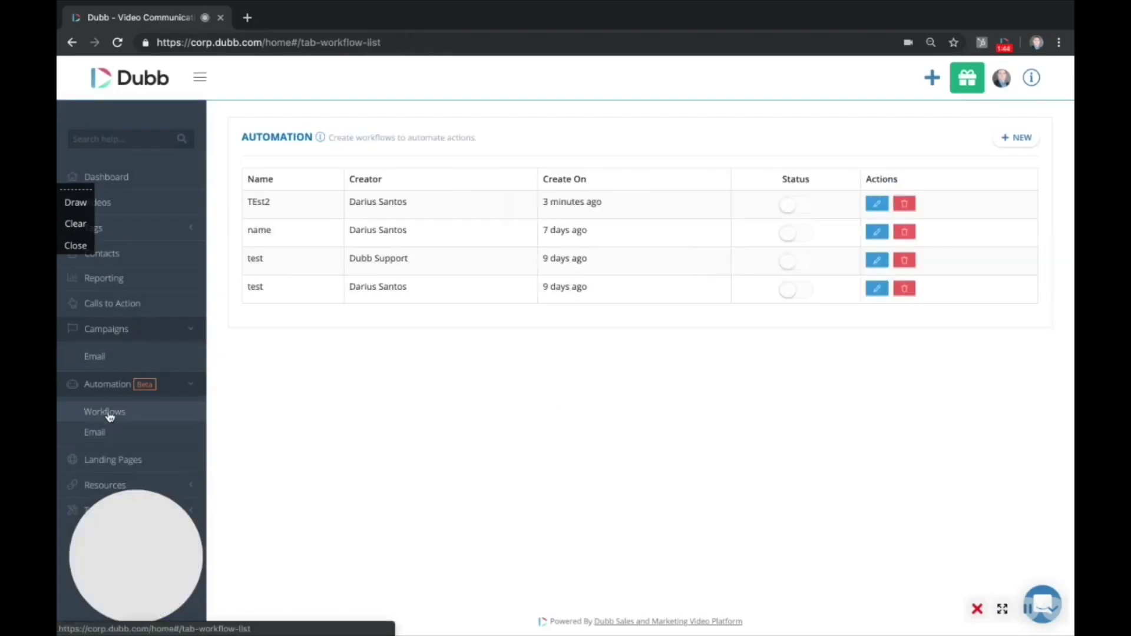
click(1017, 137)
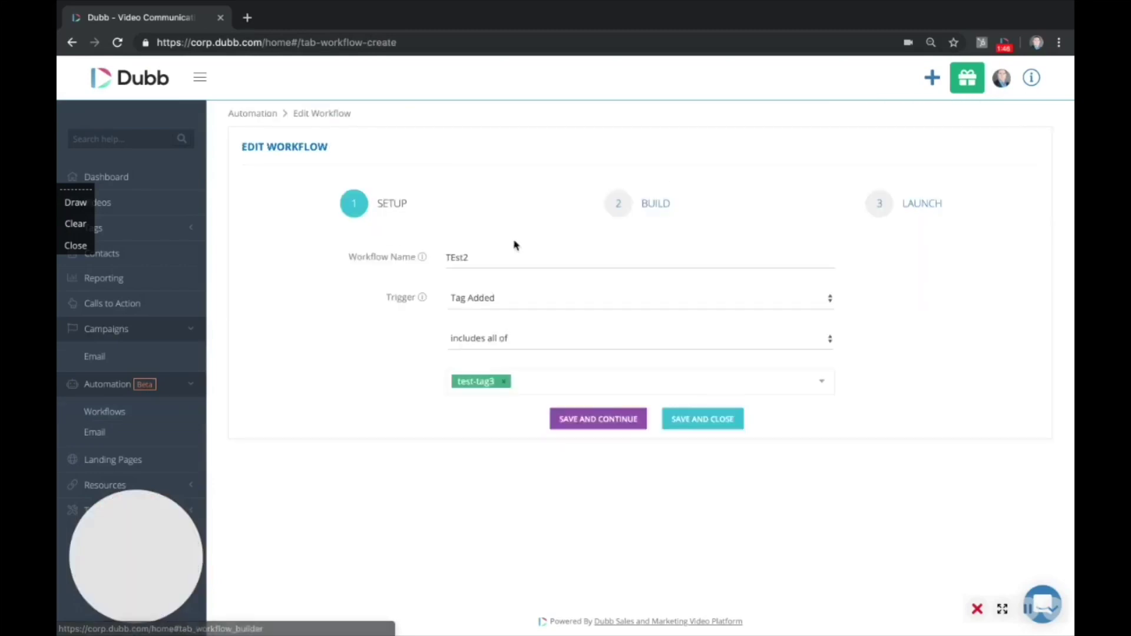
drag(490, 258, 416, 258)
key(BackSpace)
text(Test3)
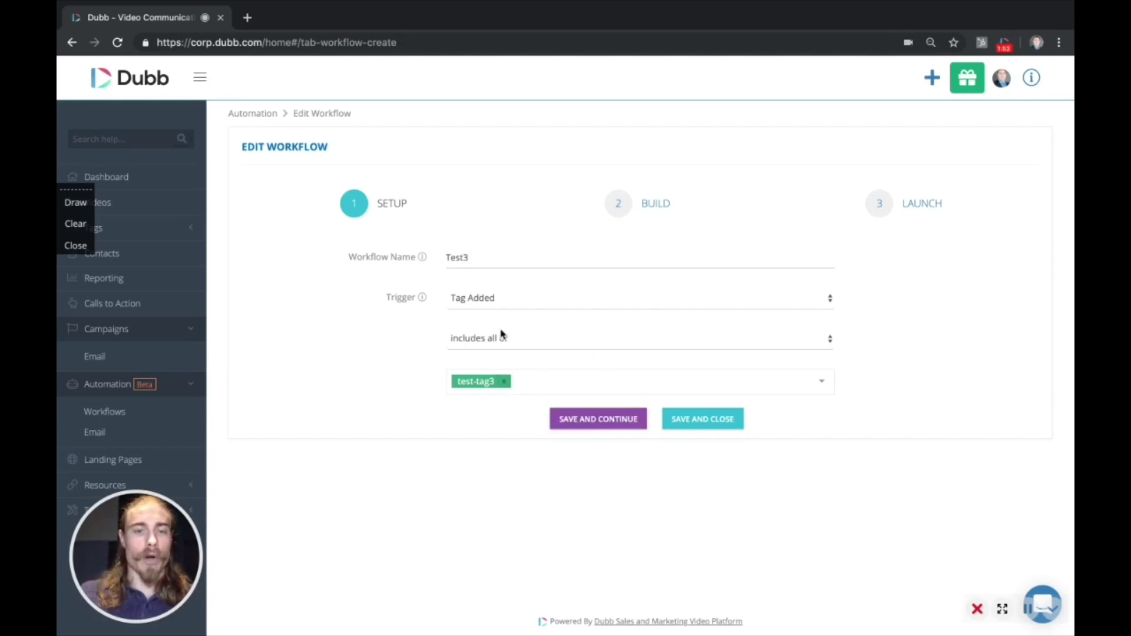
Keep the Tag Added trigger with condition 'includes any of' test-tag3, and proceed to Build.
click(569, 300)
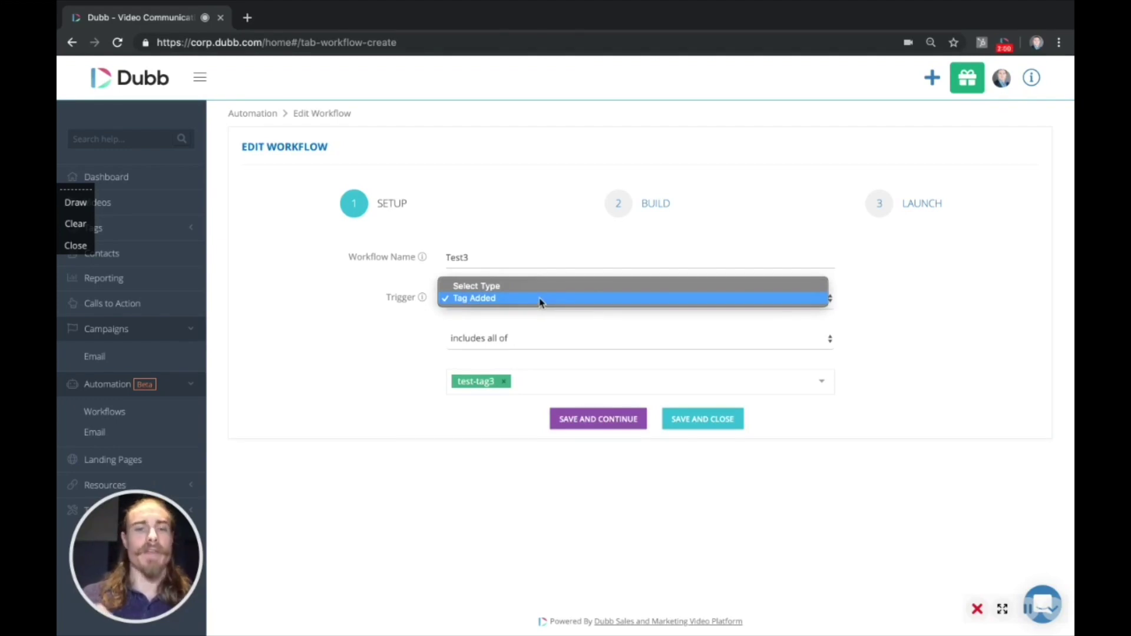
click(872, 324)
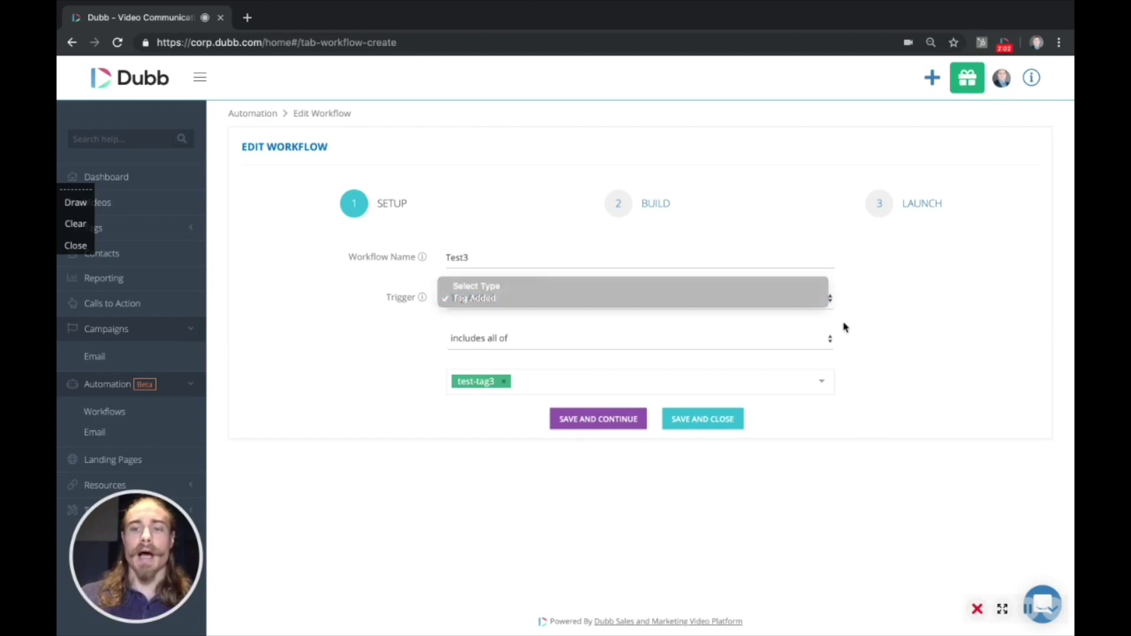
click(548, 340)
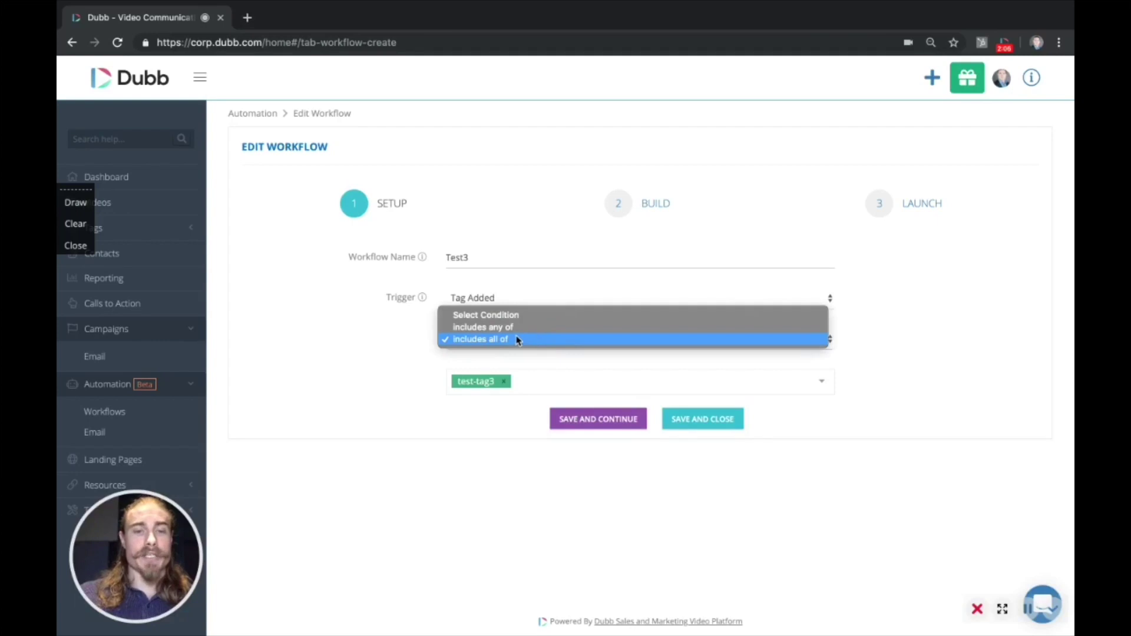
click(393, 326)
click(556, 344)
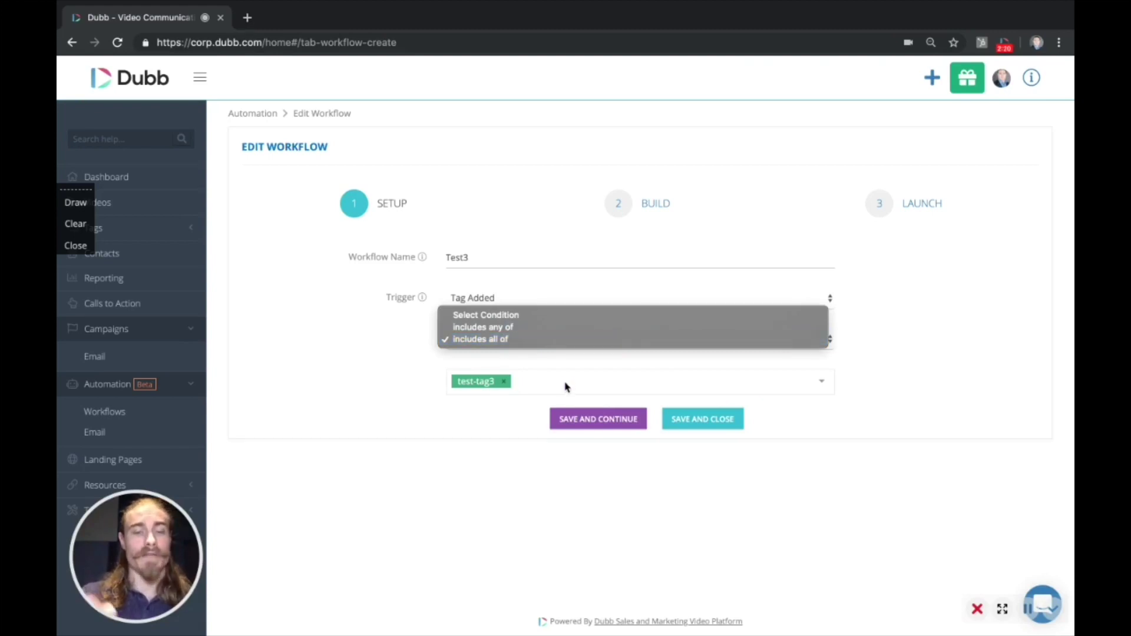
click(493, 328)
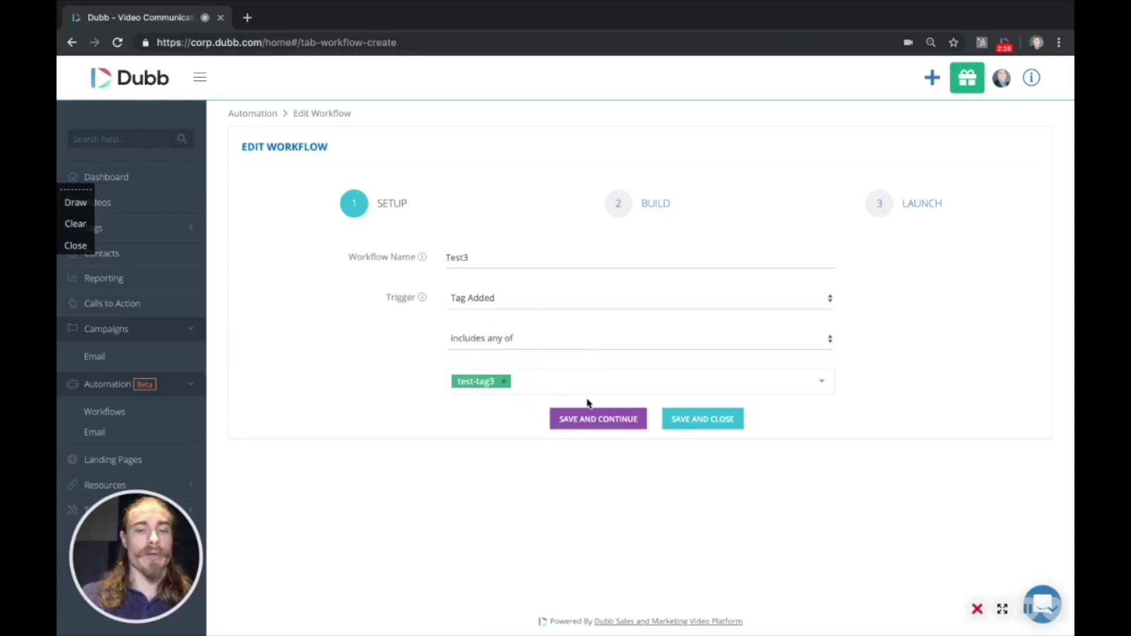
click(585, 421)
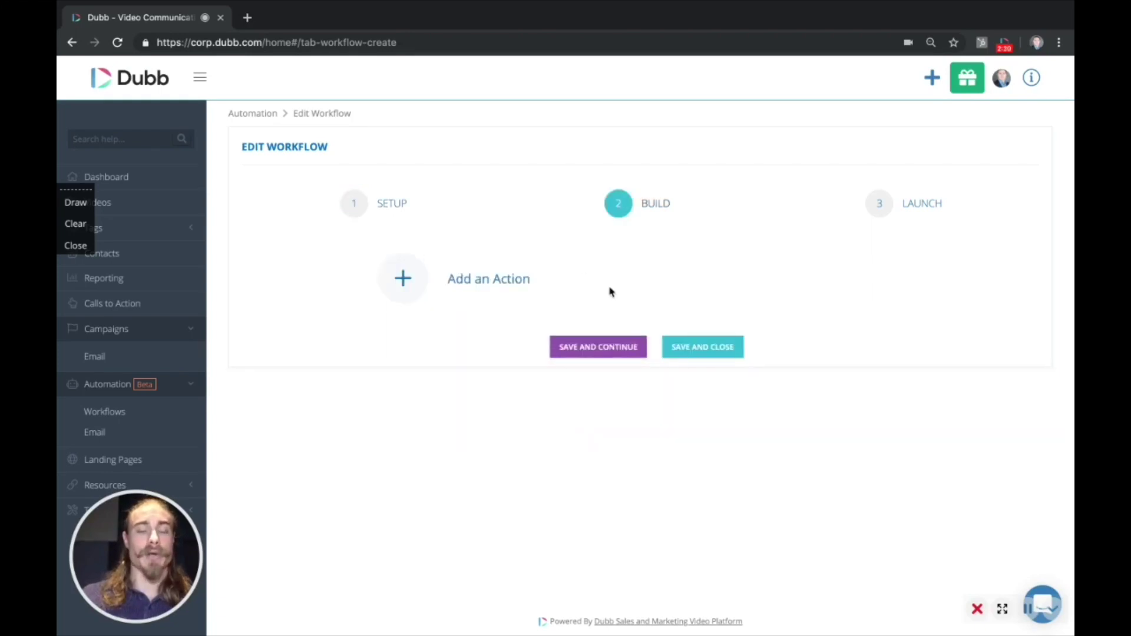
Add a Send Campaign step that sends the Test2 campaign.
click(475, 285)
click(564, 138)
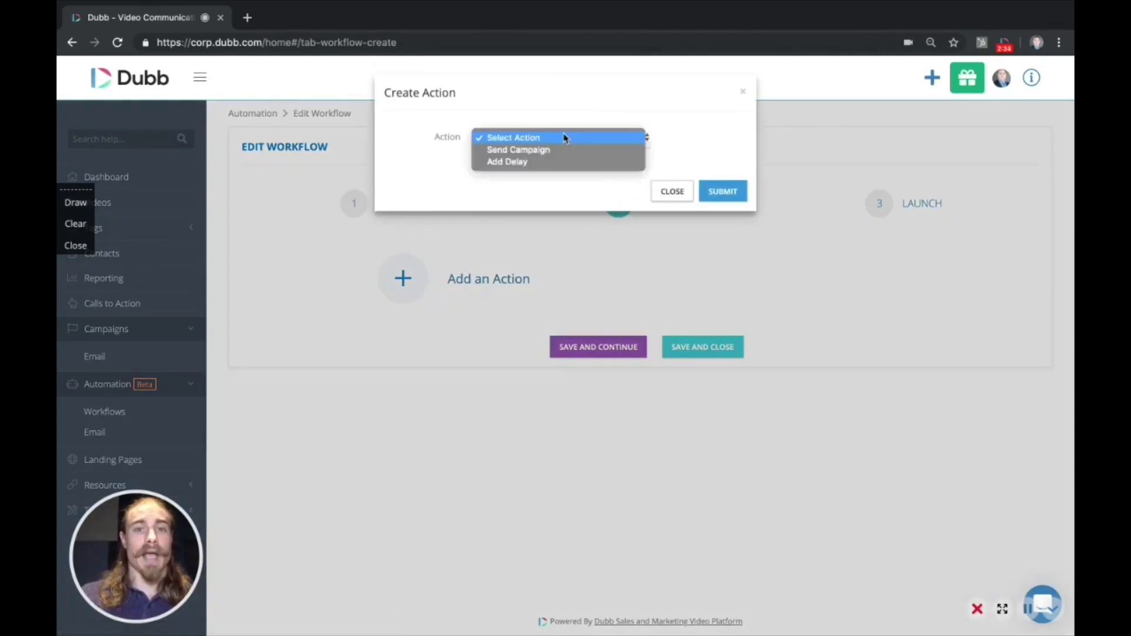
click(532, 155)
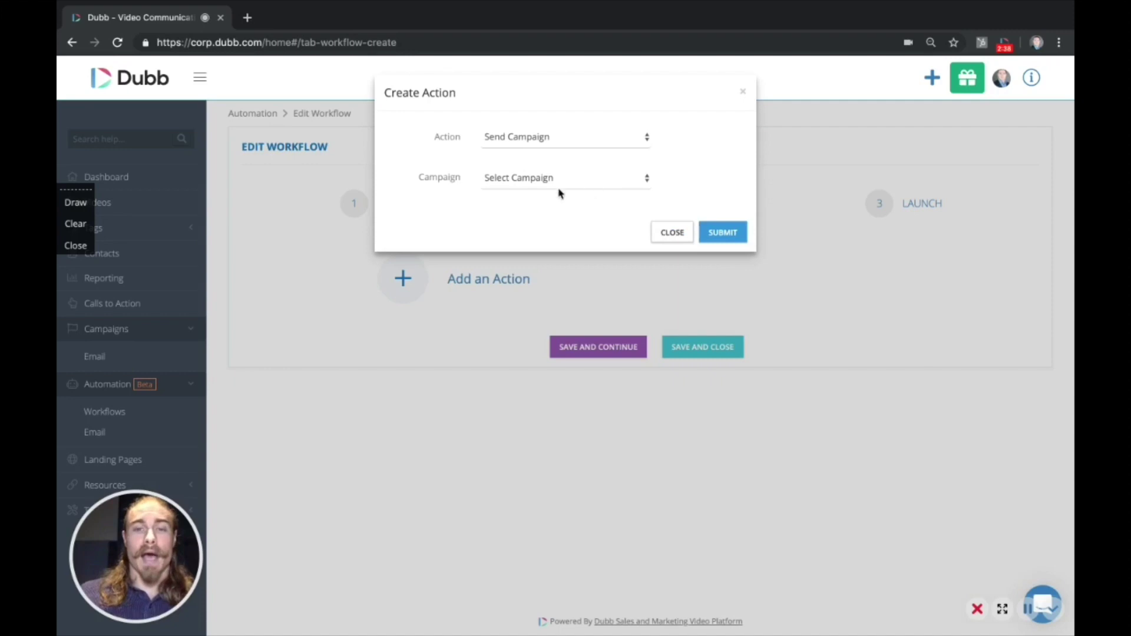
click(531, 177)
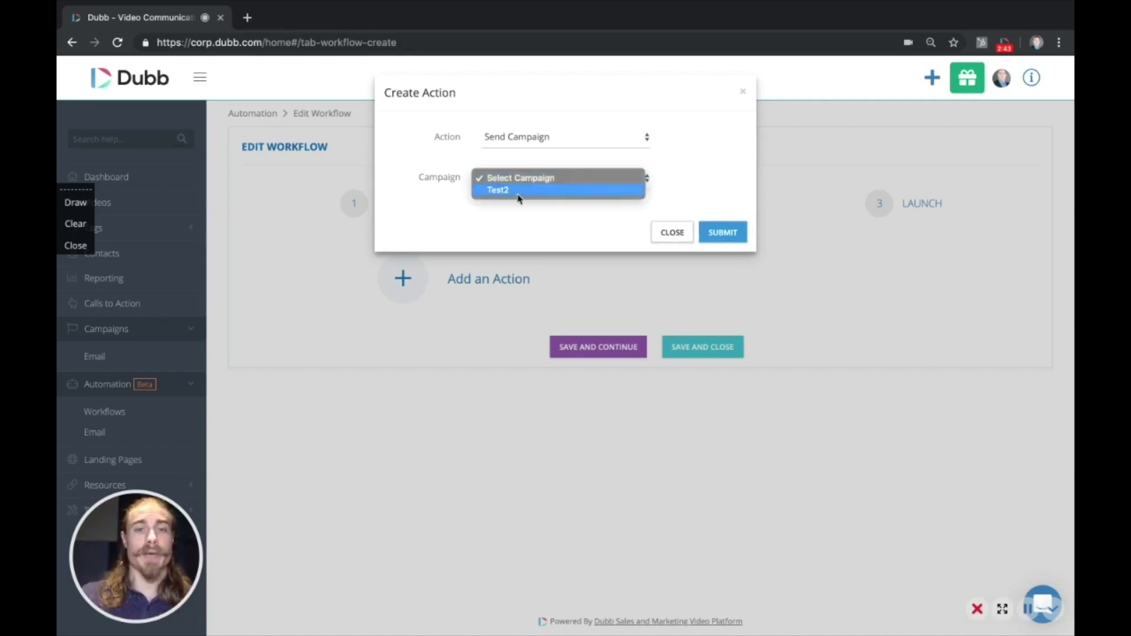
click(502, 191)
click(735, 234)
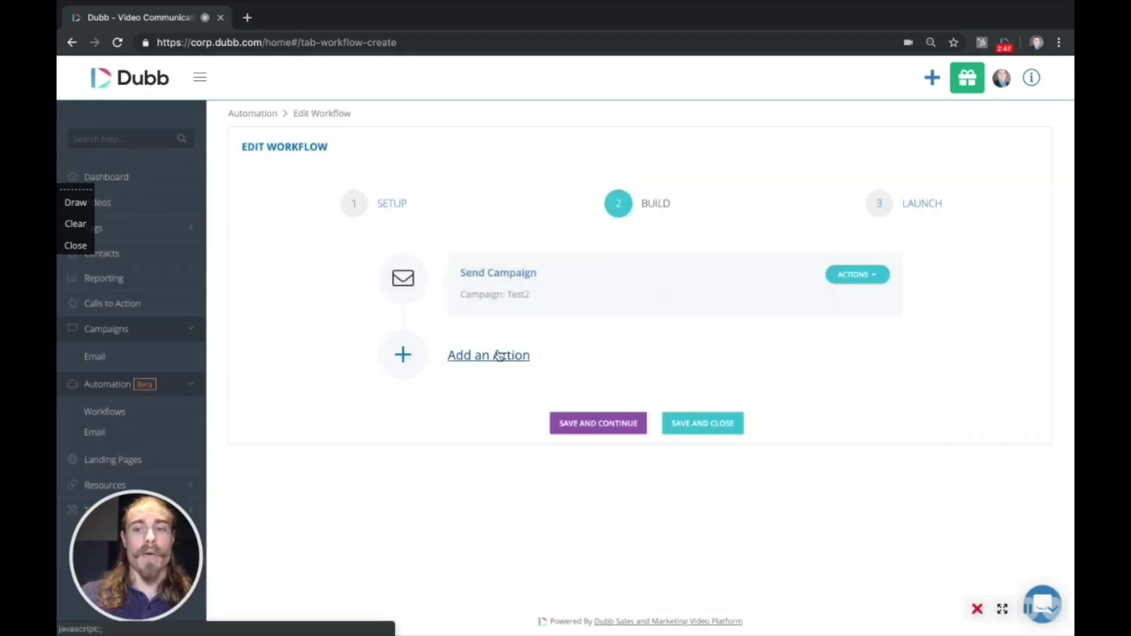
Add a delay step of 2 Days after the Send Campaign step.
click(506, 357)
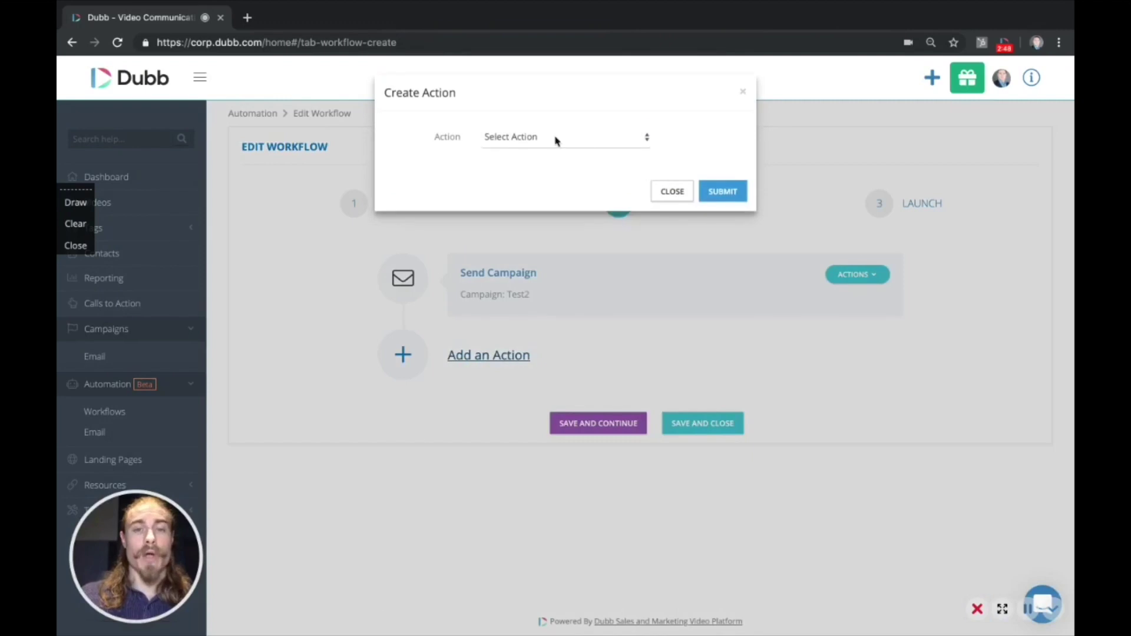
click(580, 142)
click(514, 167)
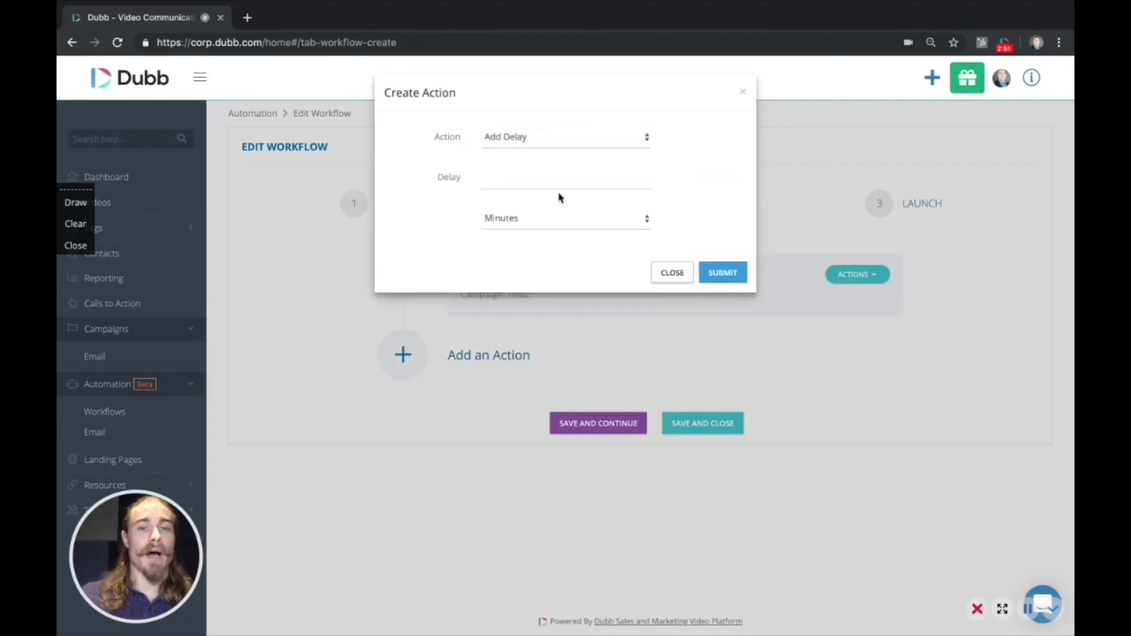
click(532, 185)
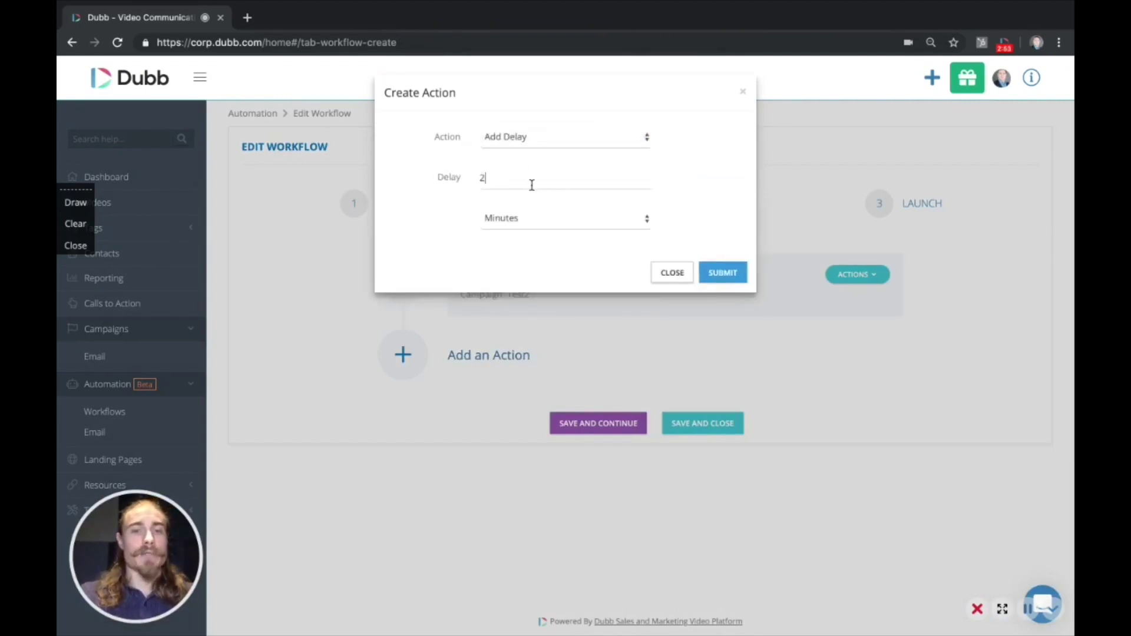
click(511, 231)
click(519, 245)
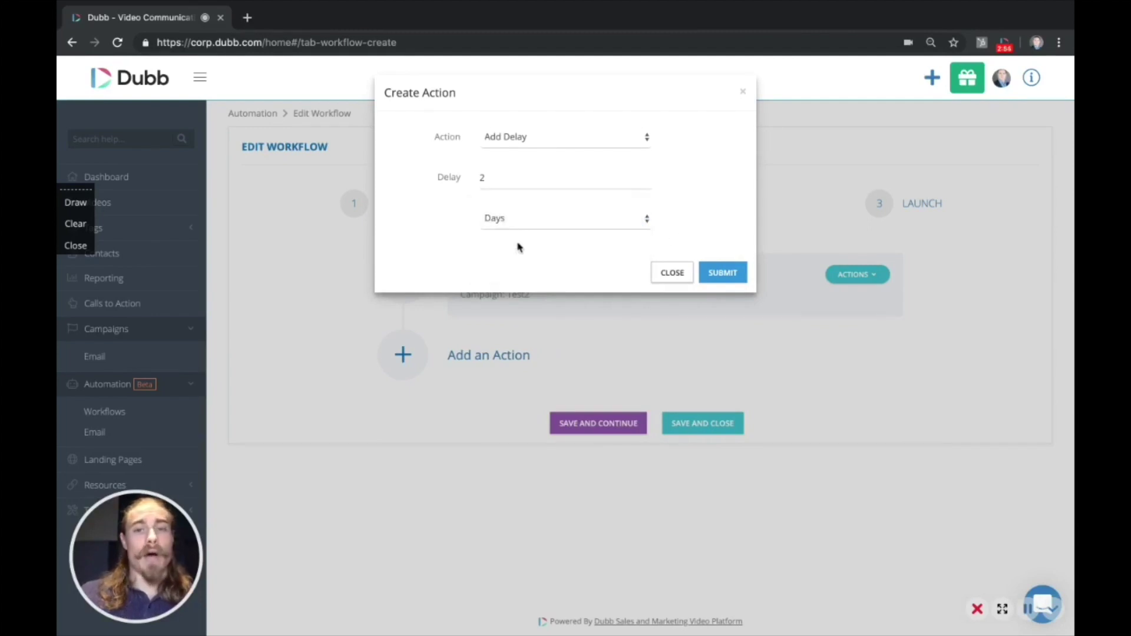
click(731, 272)
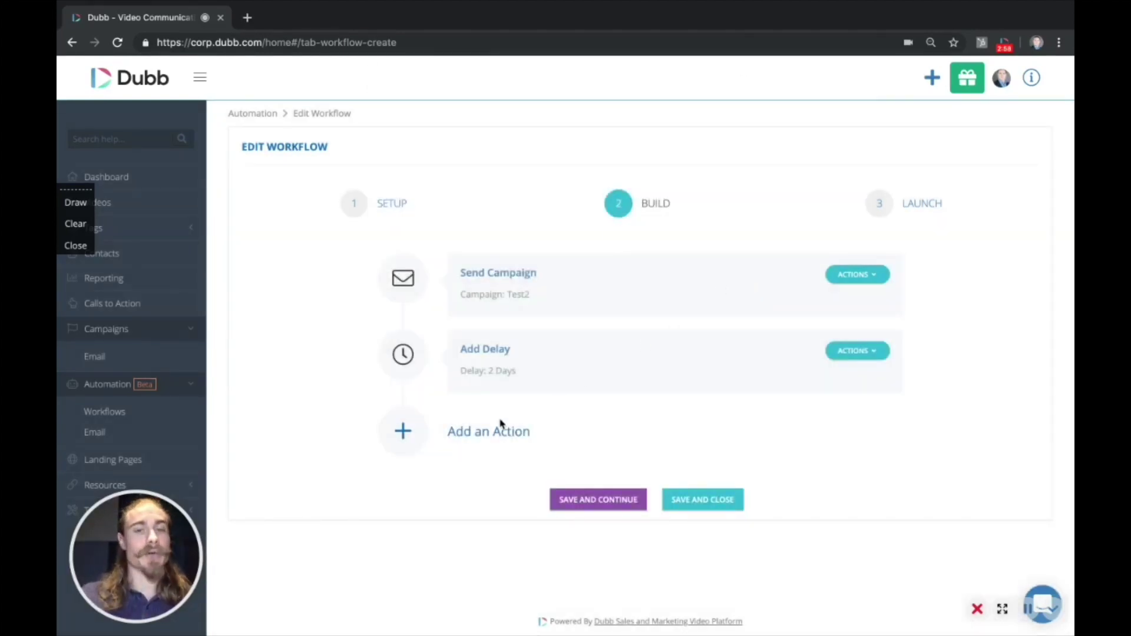
click(469, 433)
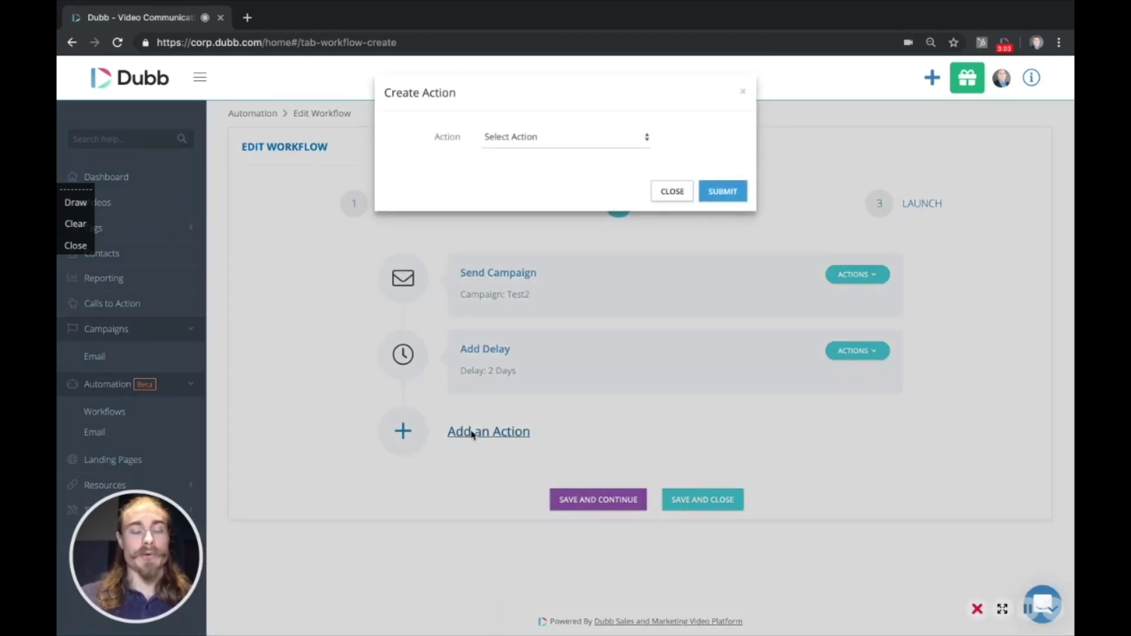
Add another Send Campaign step for Test2 after the 2-day delay.
click(547, 141)
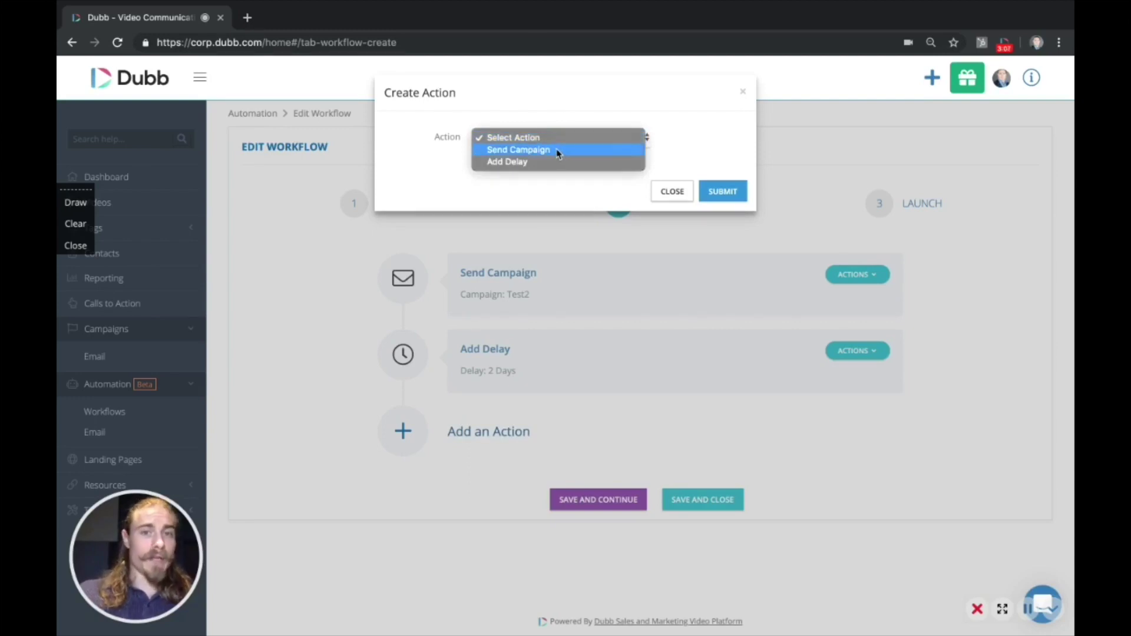
click(556, 149)
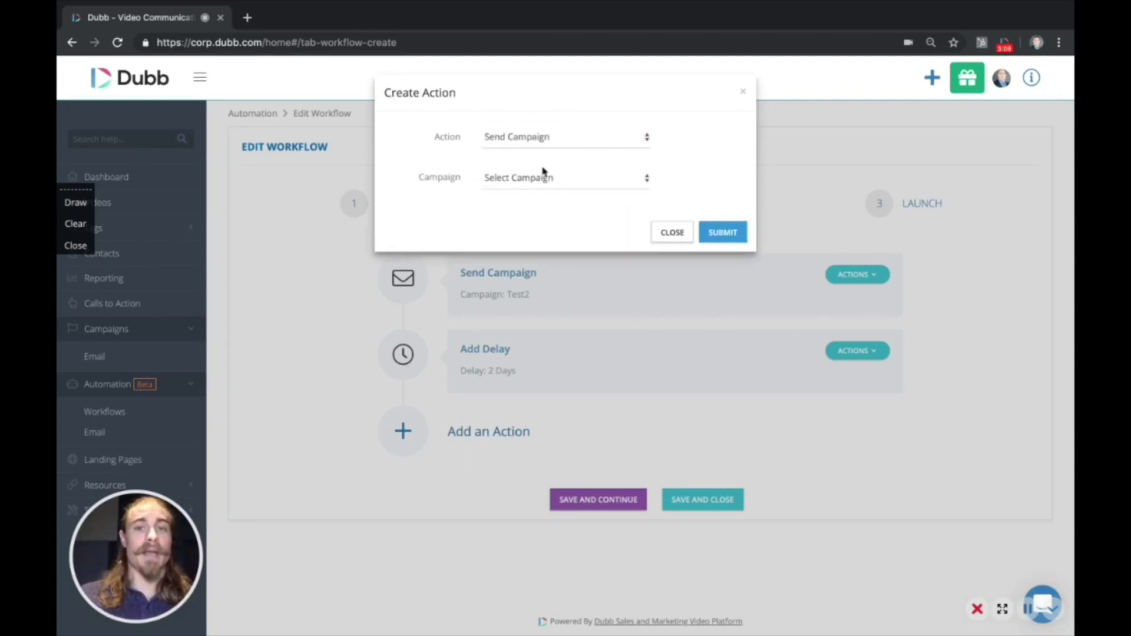
click(526, 183)
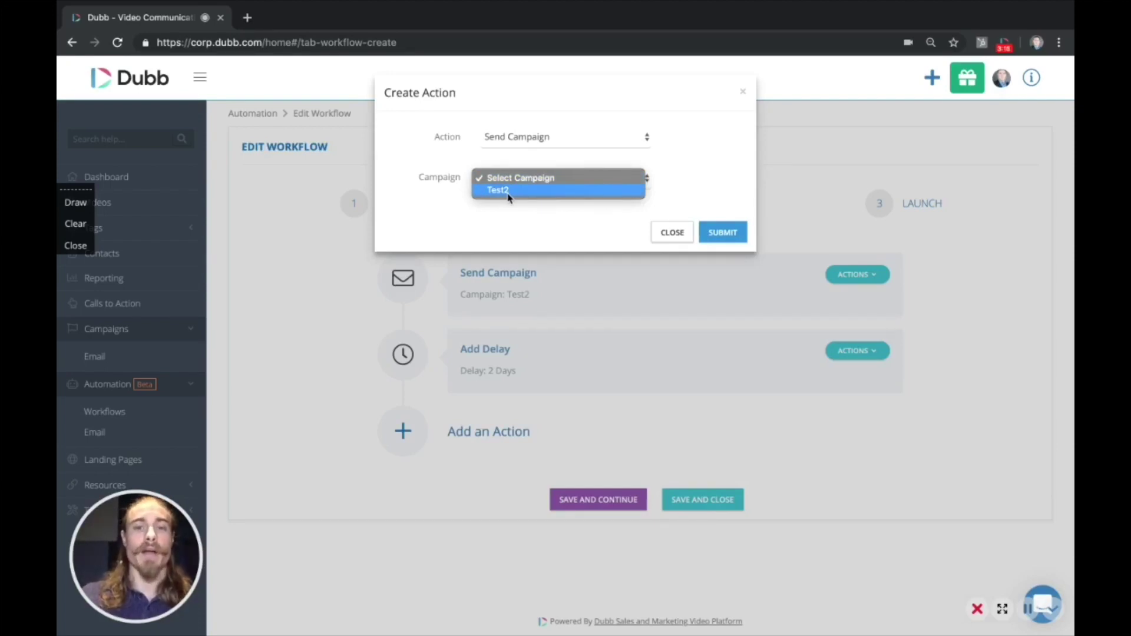
click(507, 191)
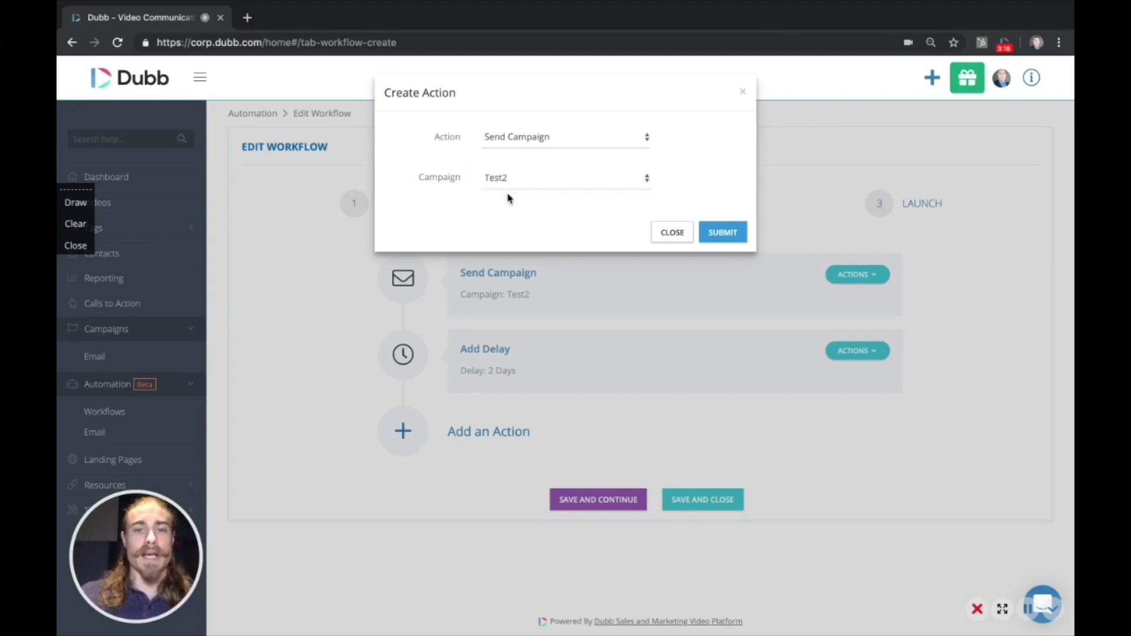
click(732, 235)
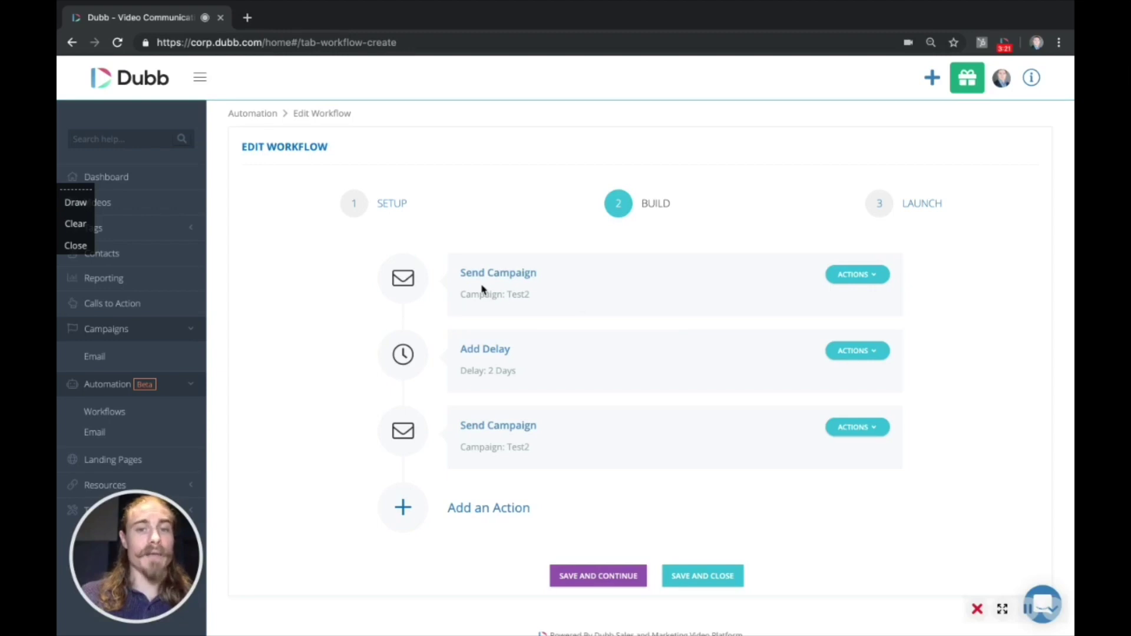
Review the three steps: send Test2, wait 2 days, send Test2.
drag(557, 303, 461, 300)
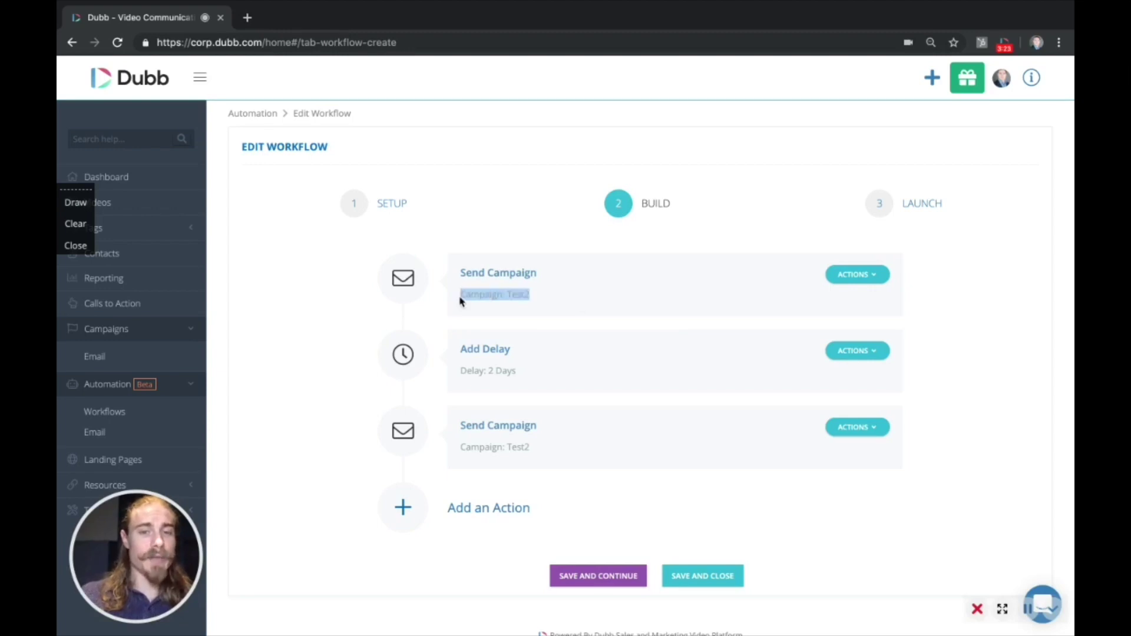
drag(549, 372, 447, 371)
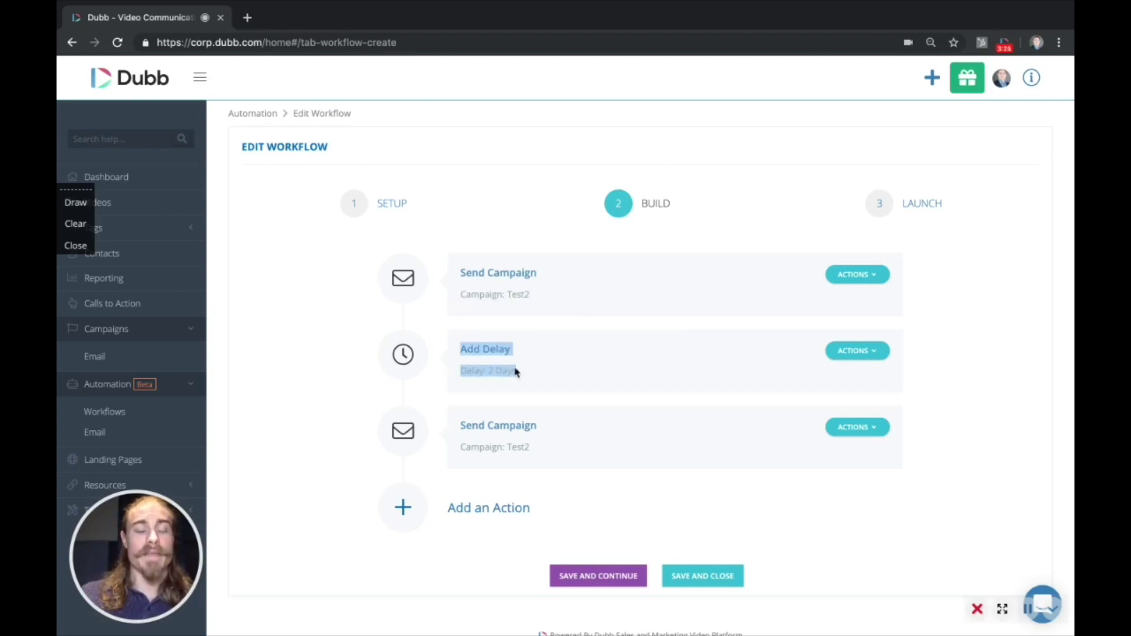
drag(553, 459, 444, 456)
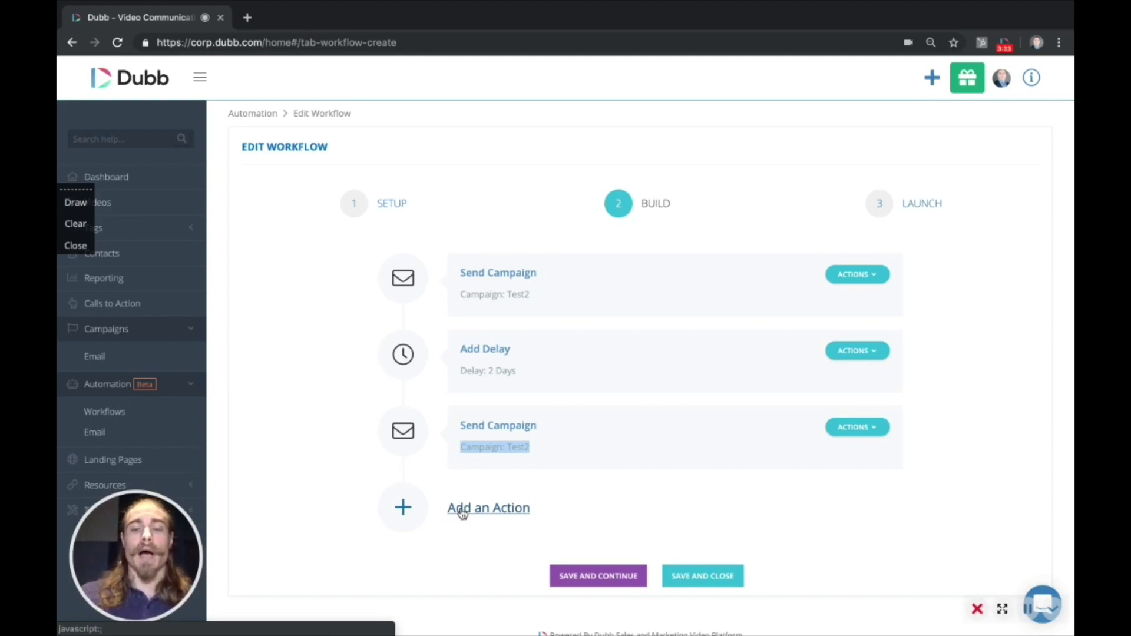
Turn on the Test3 workflow in its Launch settings and save and close it.
click(589, 569)
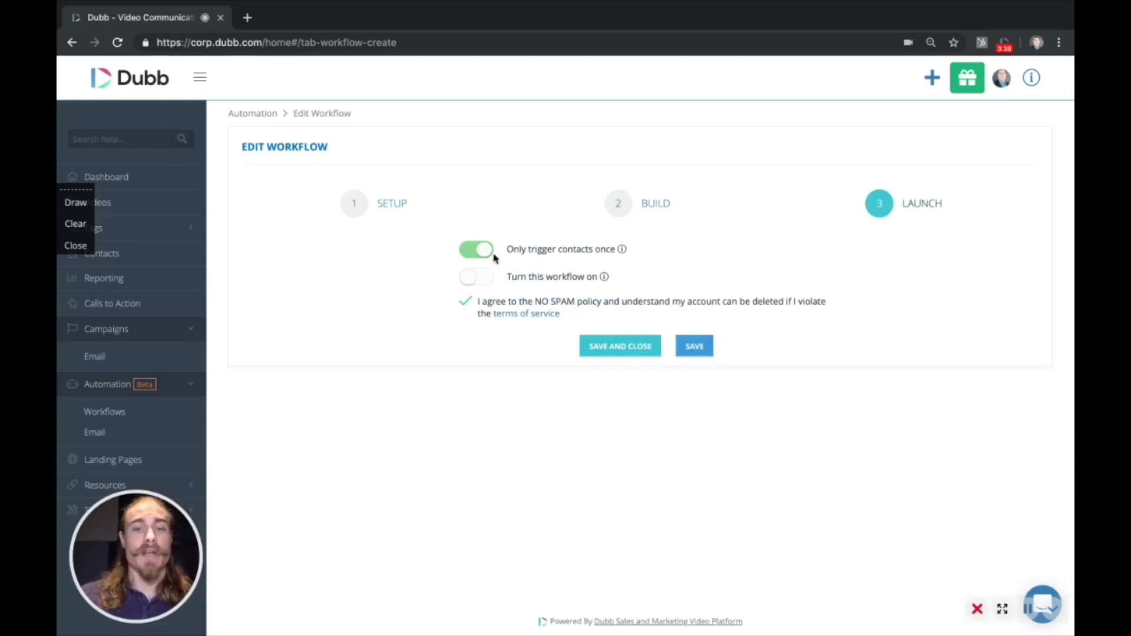
drag(643, 255, 459, 253)
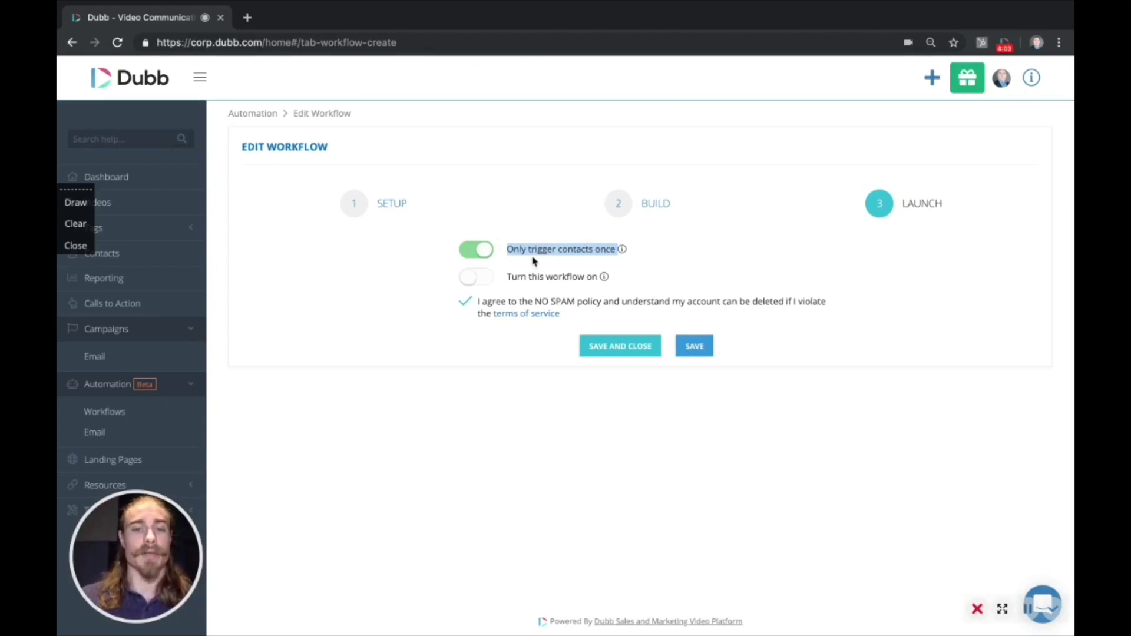
click(480, 280)
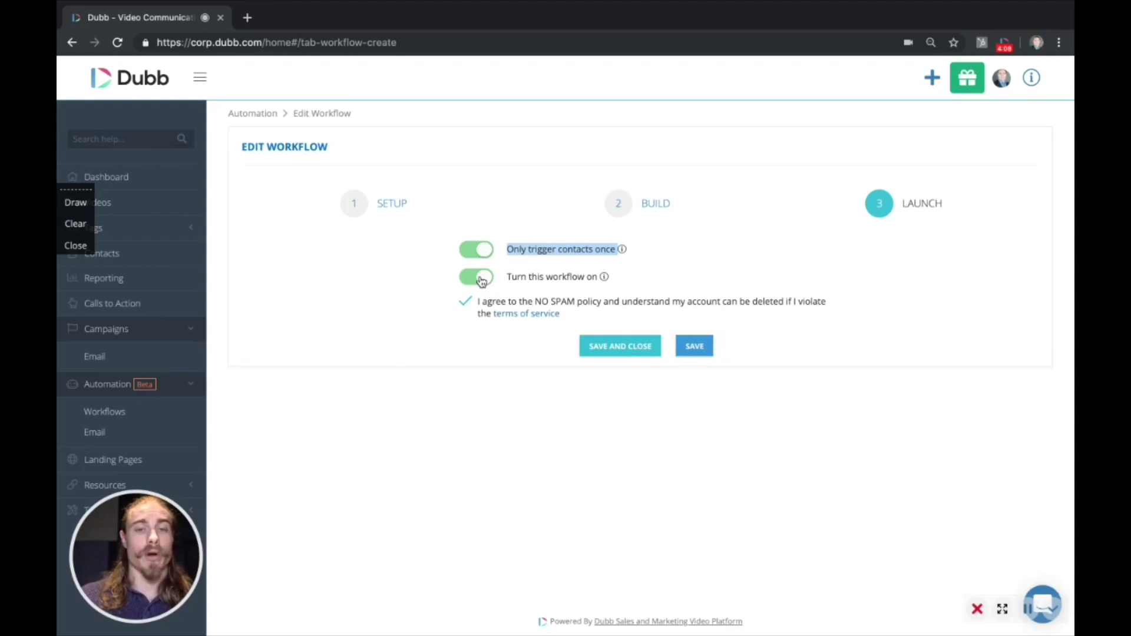
drag(575, 313, 477, 299)
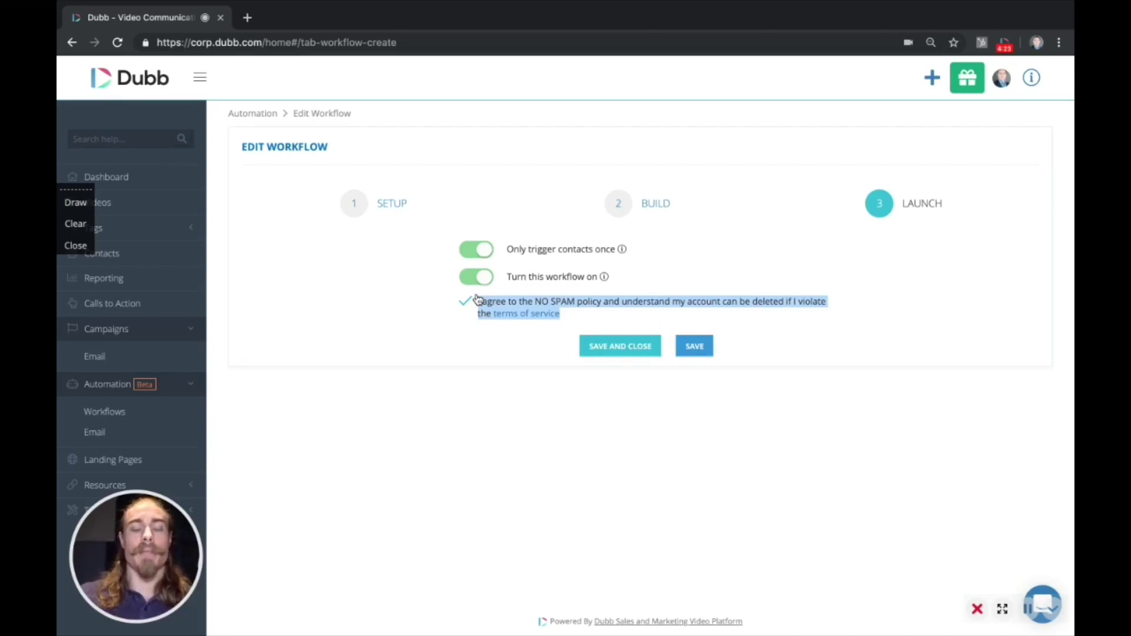
click(617, 349)
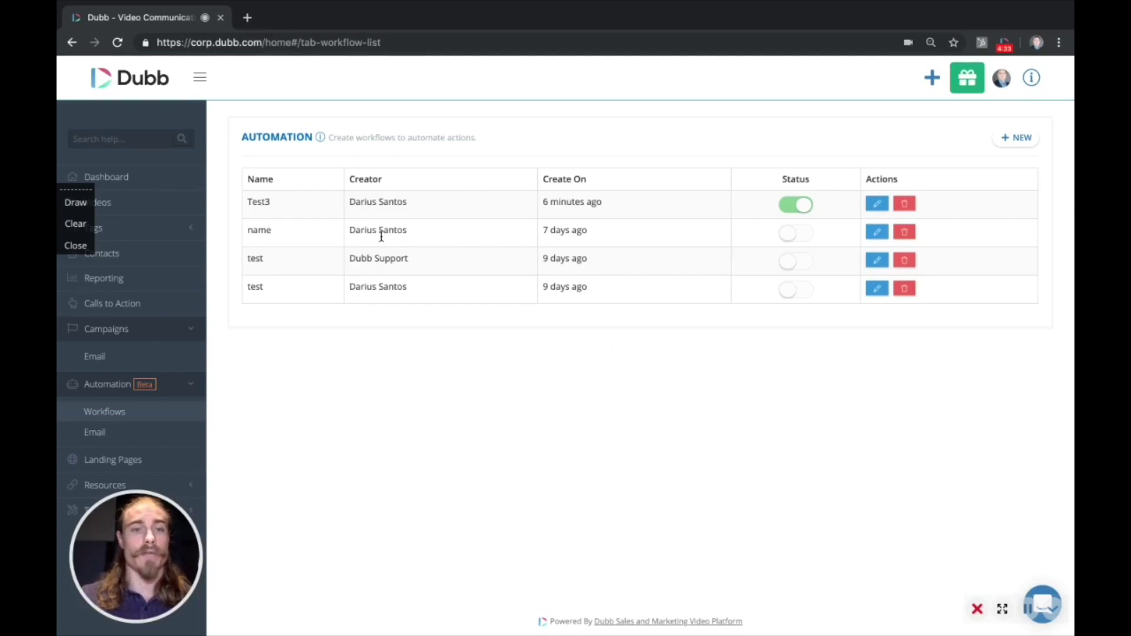
Go to page 4 of the contacts list and tick the first contact.
click(125, 254)
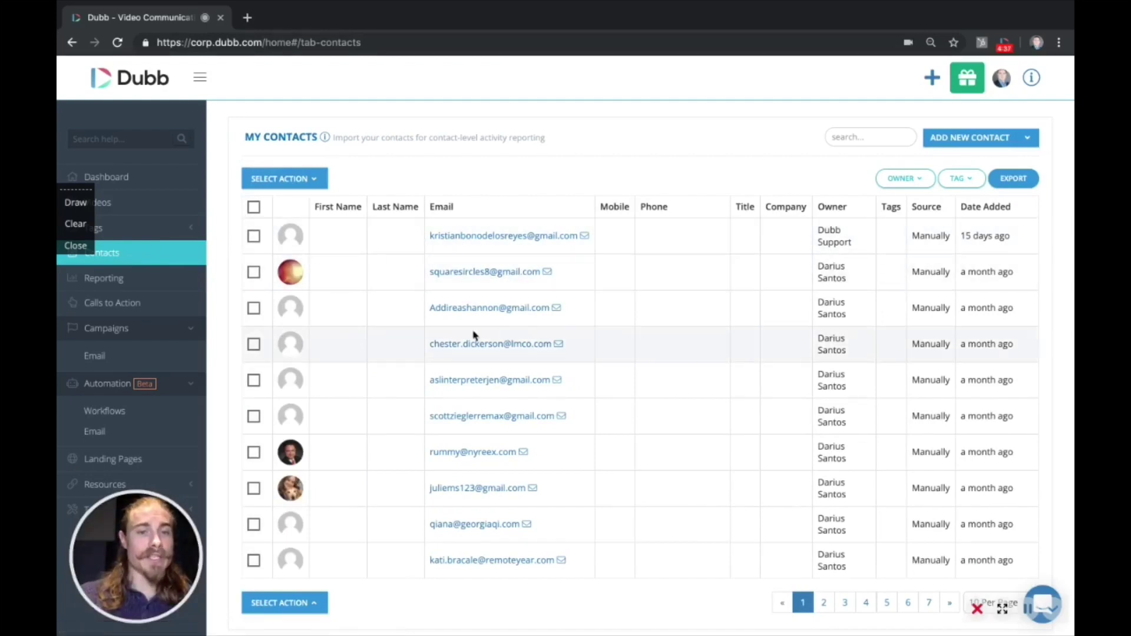
click(845, 603)
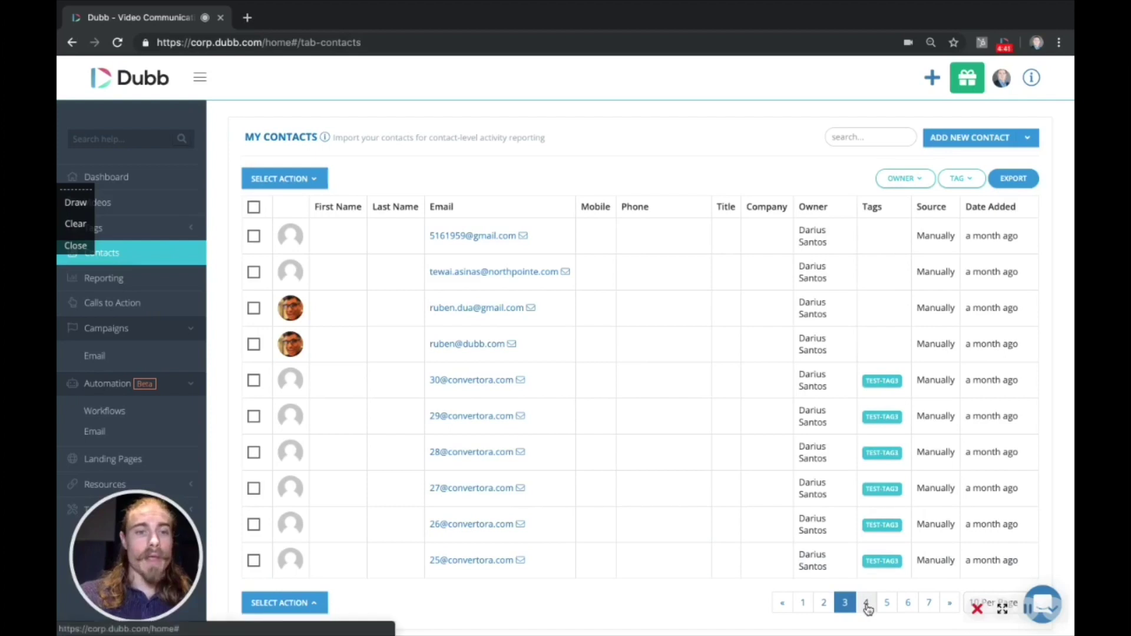
click(866, 603)
click(254, 236)
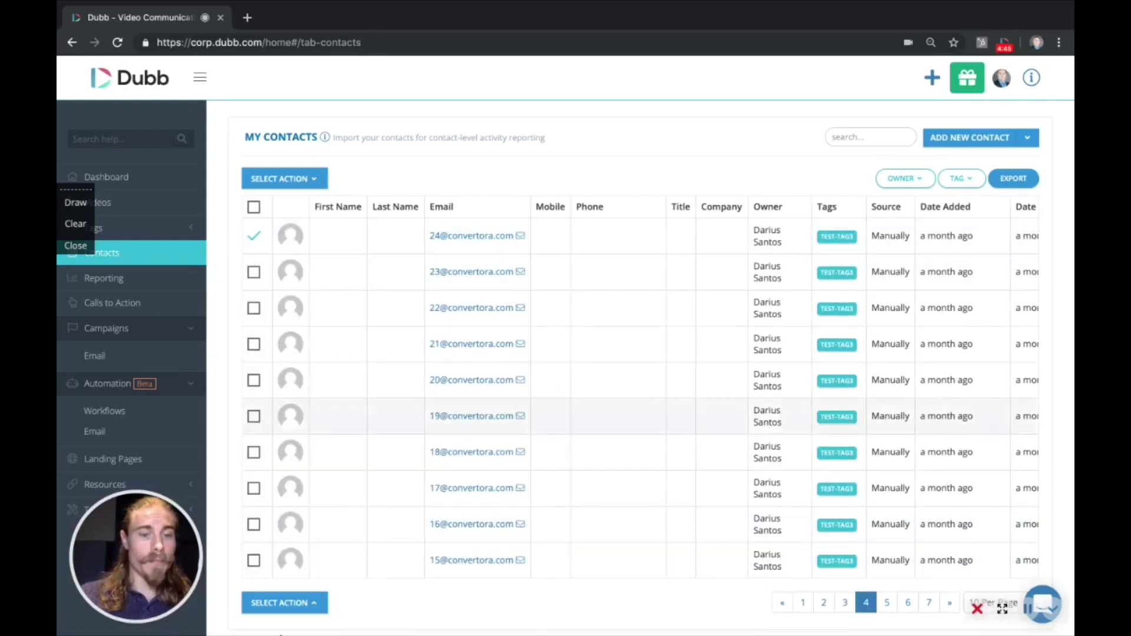
Apply the test-tag3 tag to the ticked contact through Add Tags.
click(284, 604)
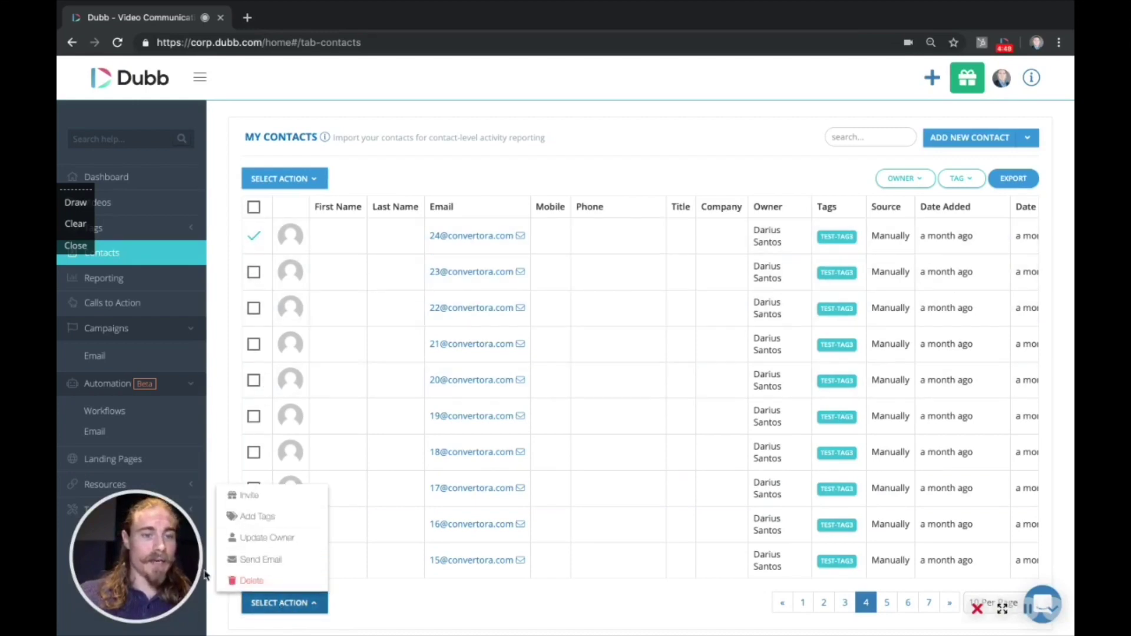
click(254, 516)
click(550, 133)
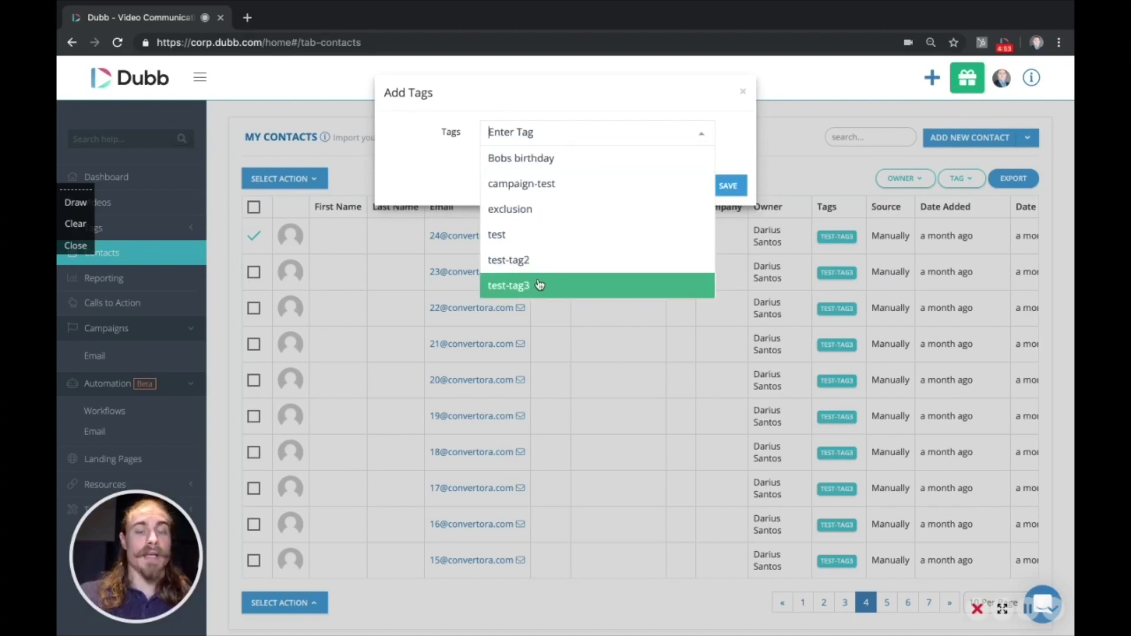
click(540, 285)
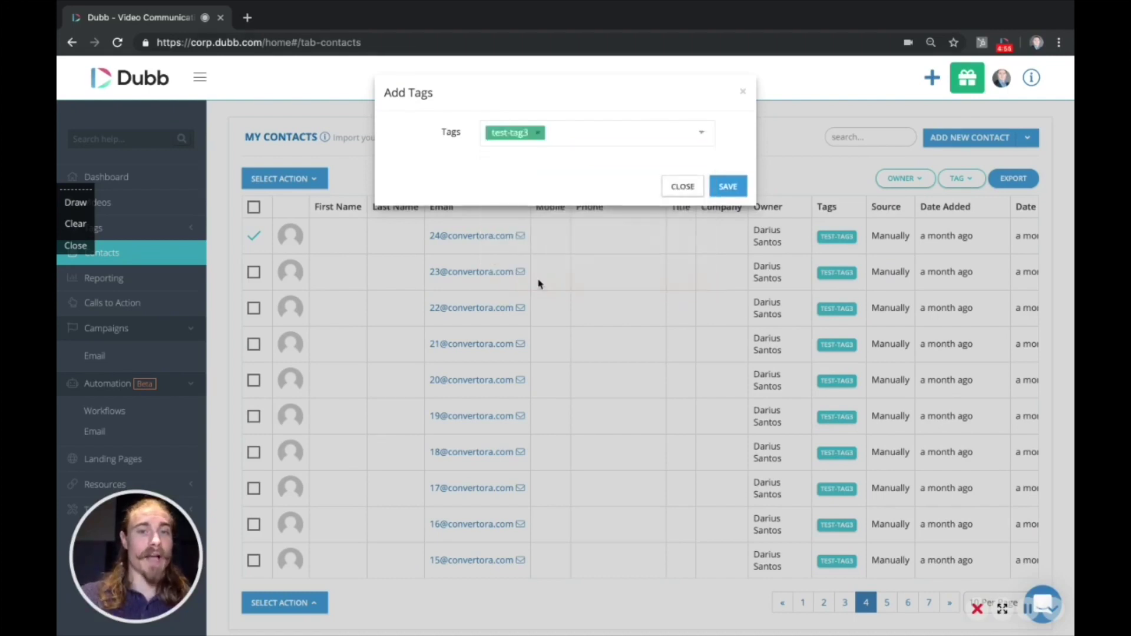
click(727, 187)
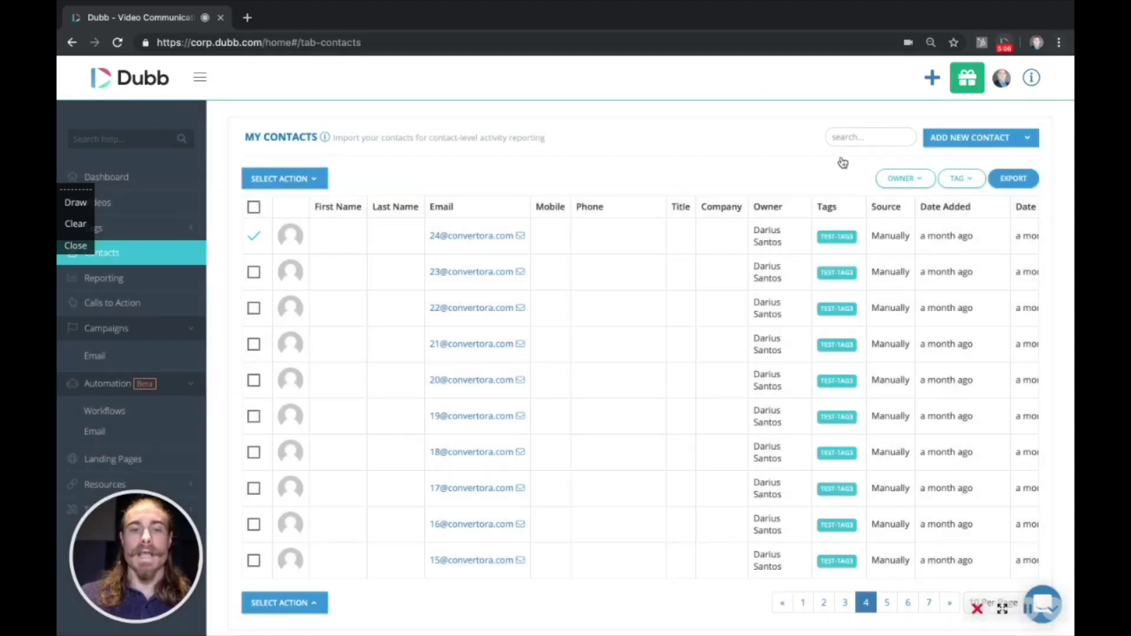
Open the first contact's detail page from its email address to check its TEST-TAG3 tag.
click(456, 236)
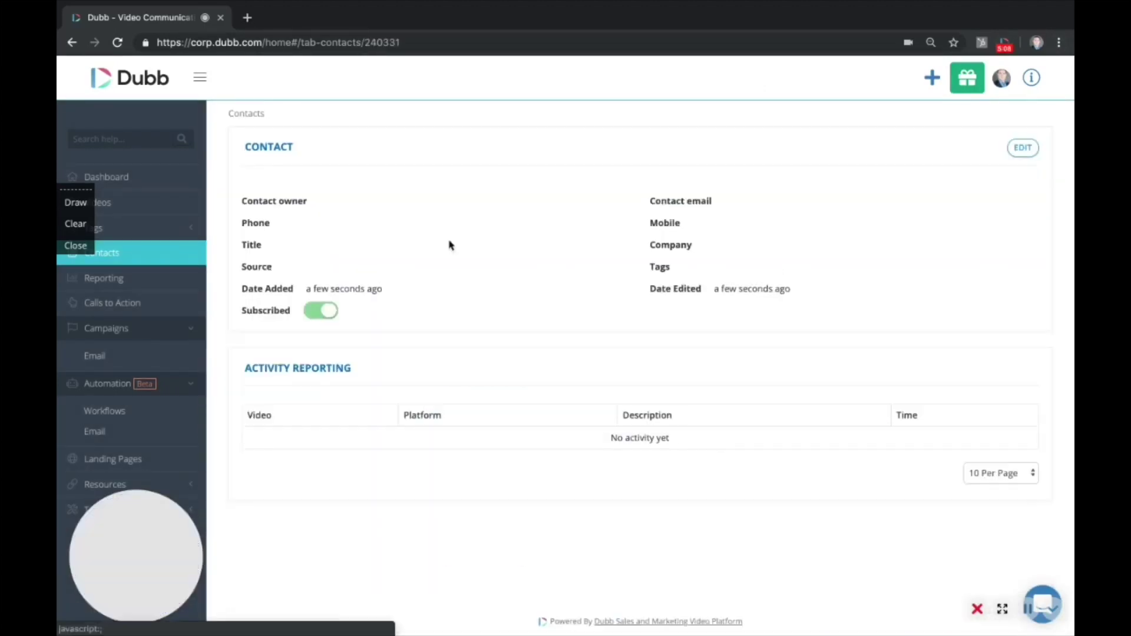